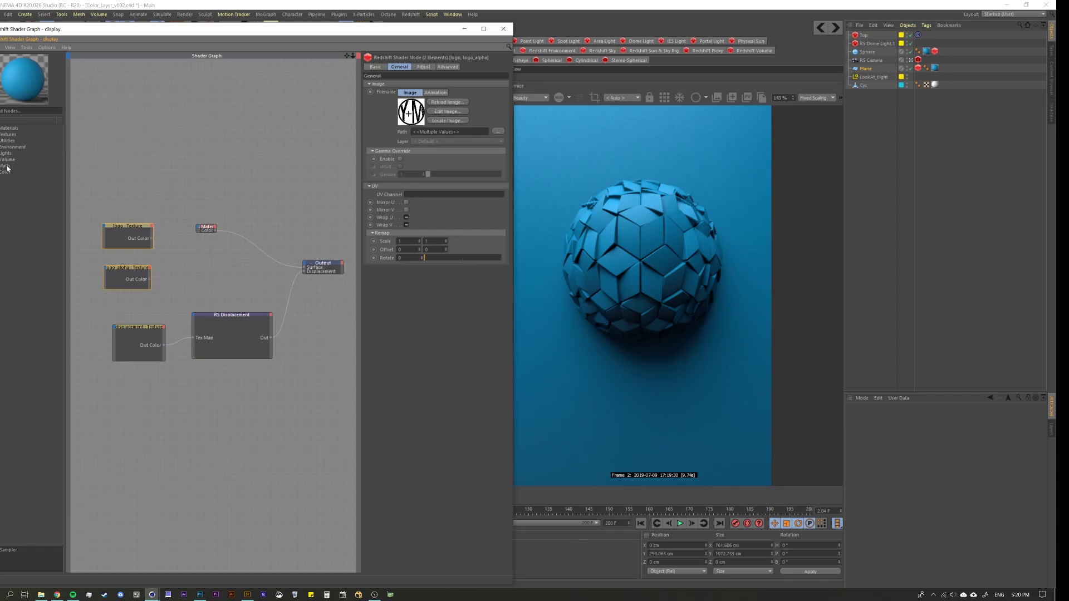
# Step: Add a Color Layer node to the shader graph, placing it between the logo textures and the output
pyautogui.moveTo(169, 196)
pyautogui.mouseDown(button='middle')
pyautogui.moveTo(172, 182)
pyautogui.moveTo(181, 192)
pyautogui.mouseUp(button='middle')
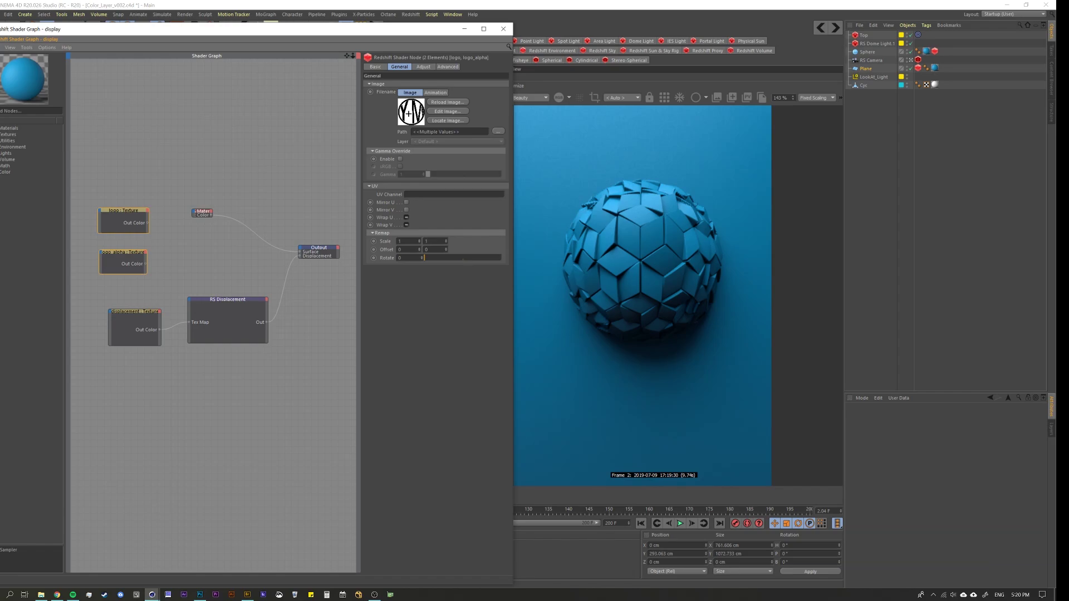
pyautogui.click(6, 172)
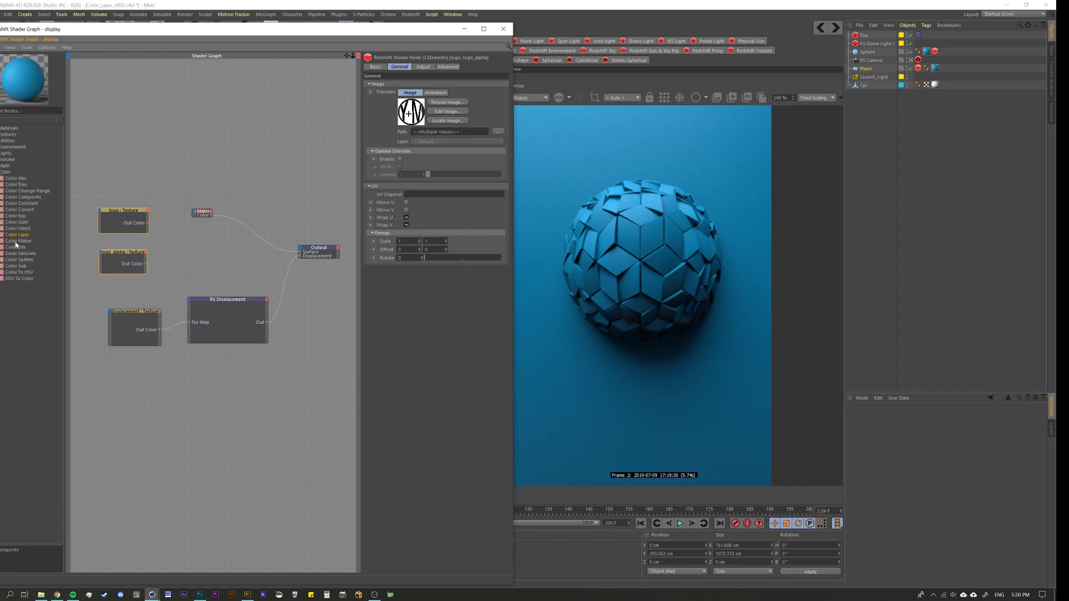
pyautogui.moveTo(12, 236); pyautogui.dragTo(208, 233)
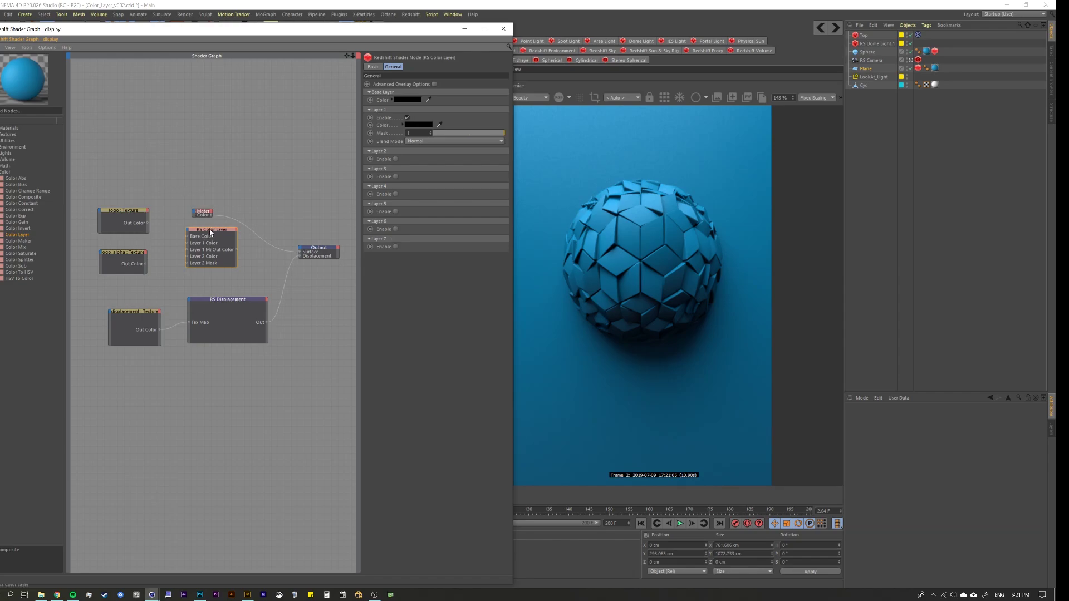
pyautogui.moveTo(210, 235); pyautogui.dragTo(201, 235)
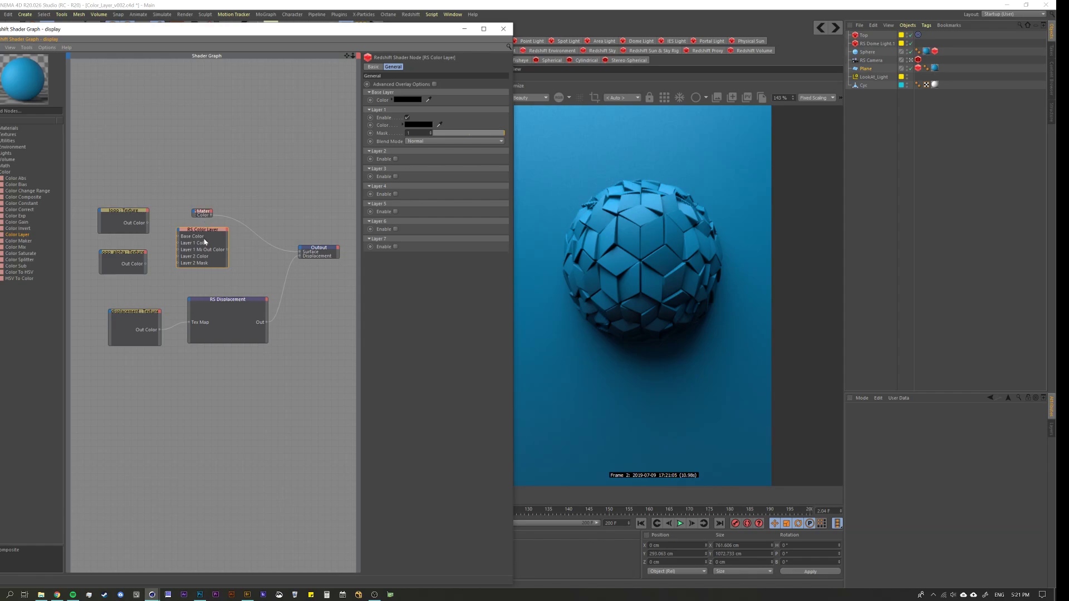
# Step: Copy the hex value of the material's diffuse color and apply it as the Color Layer's base color
pyautogui.click(204, 214)
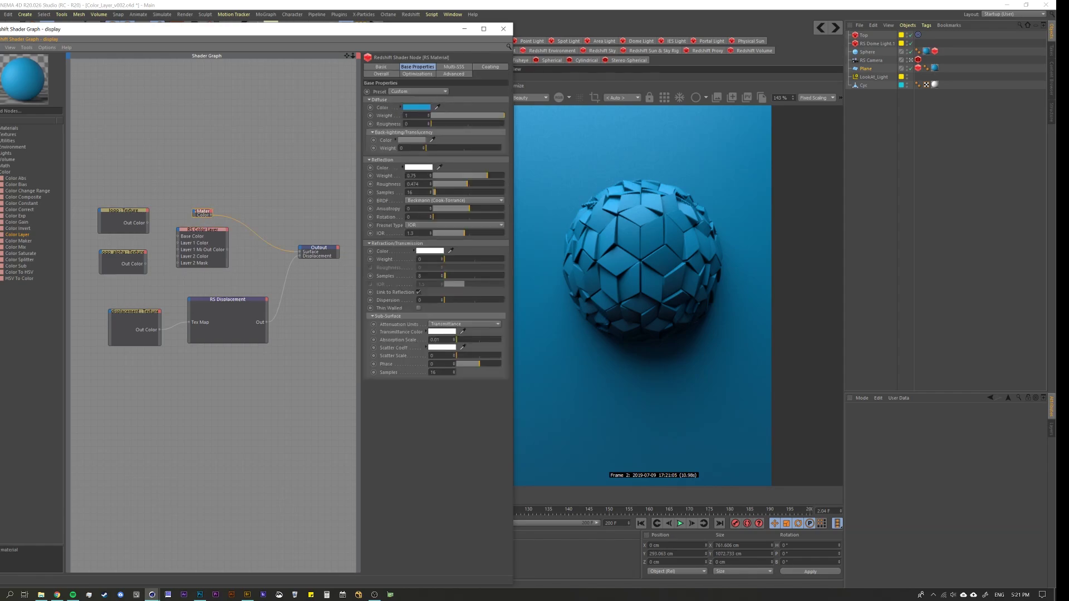
pyautogui.click(417, 106)
pyautogui.click(433, 96)
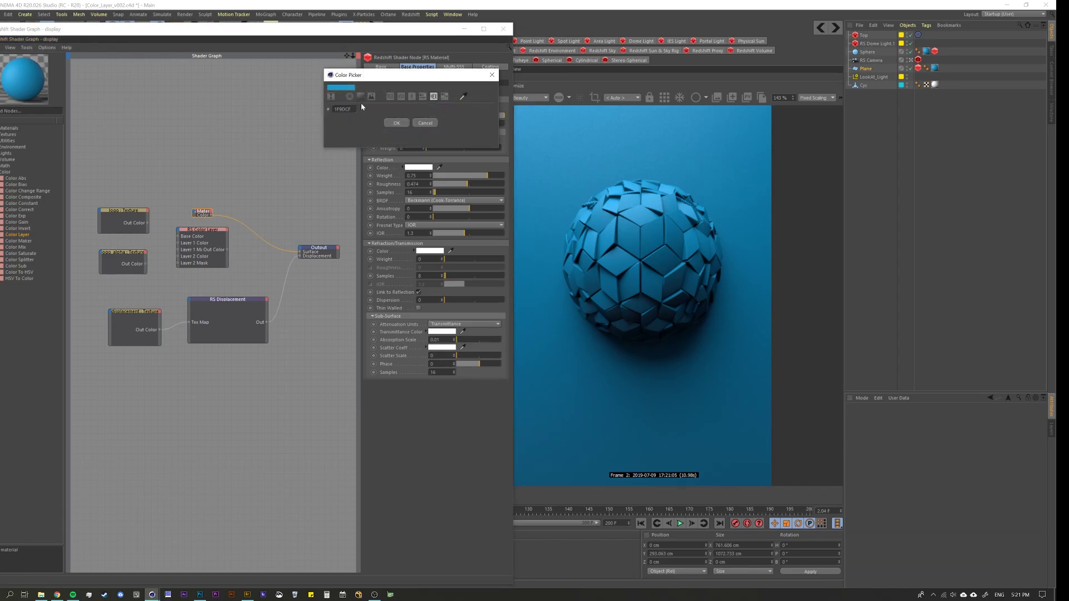
pyautogui.click(343, 110)
pyautogui.click(396, 123)
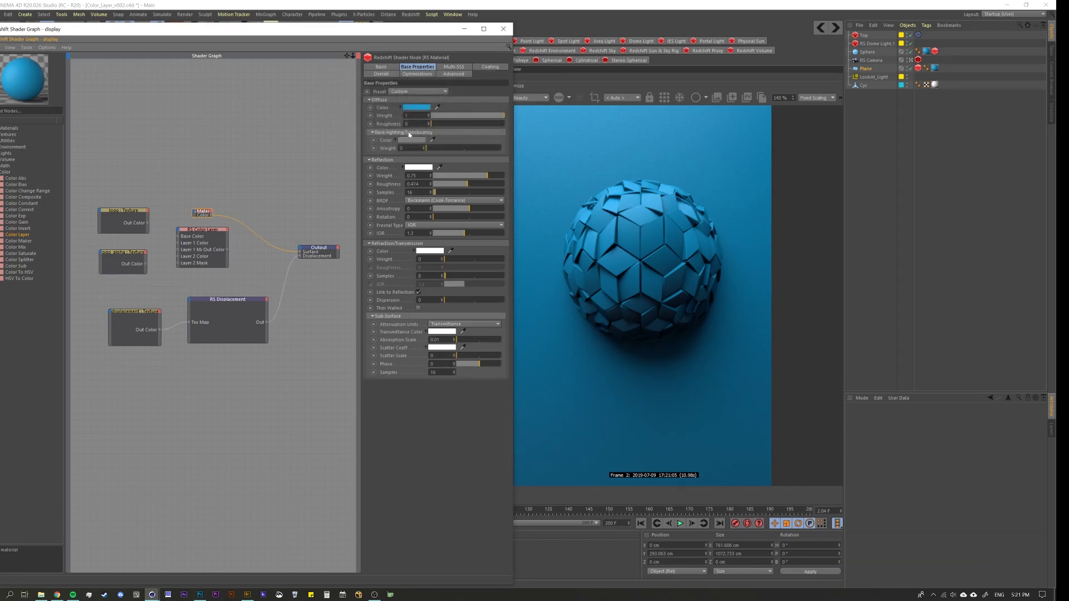
pyautogui.click(190, 228)
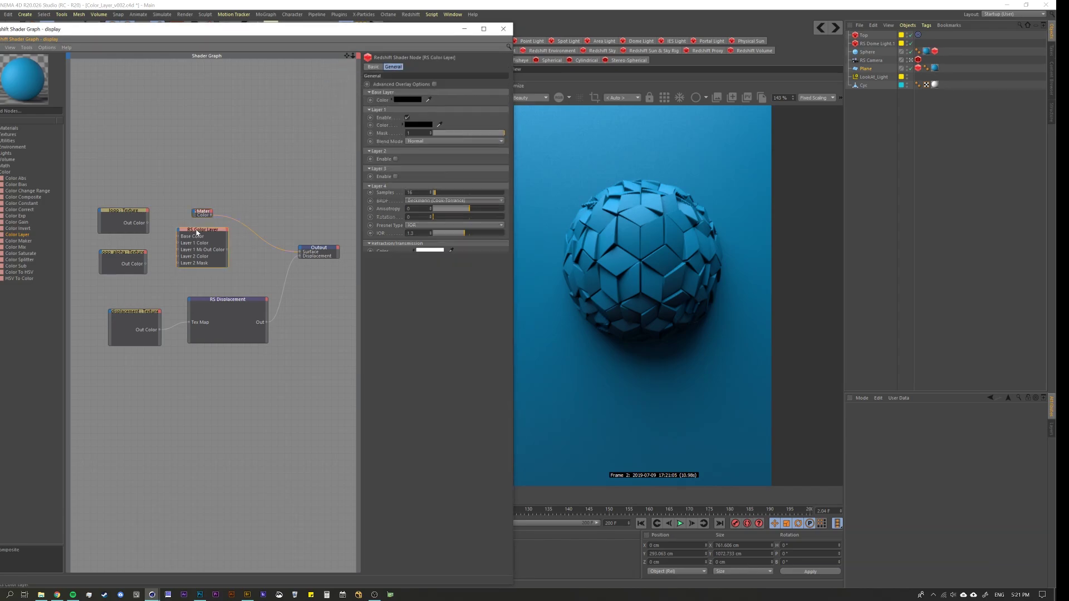
pyautogui.click(407, 102)
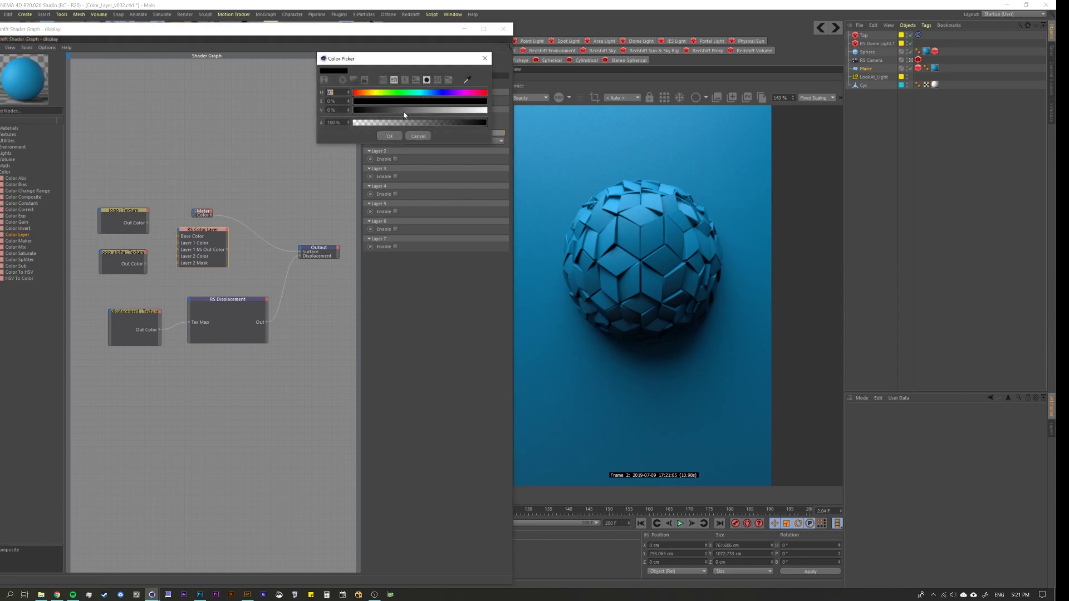
pyautogui.click(437, 82)
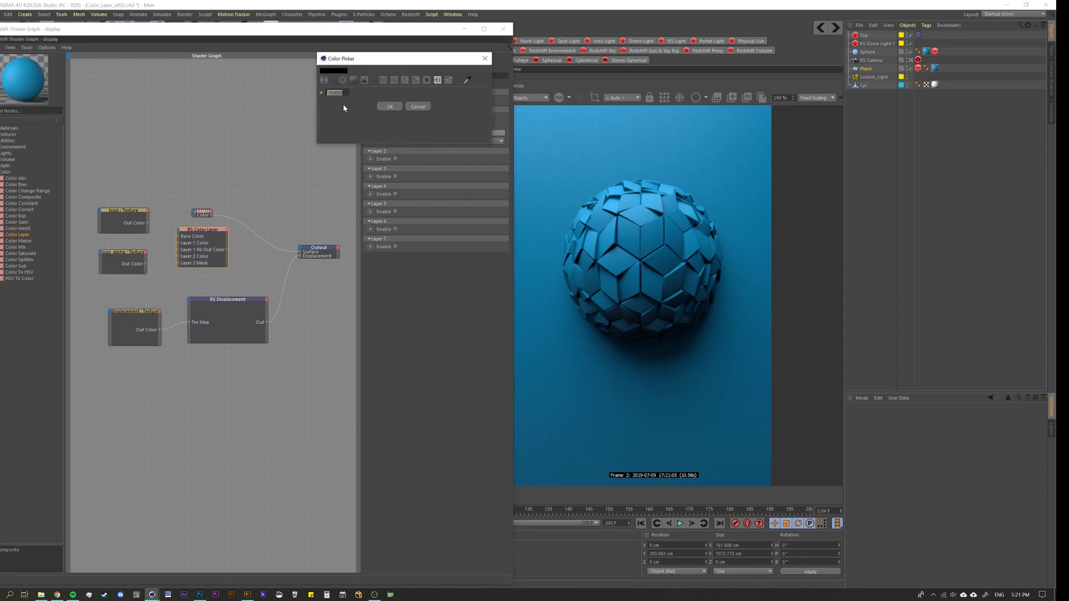
pyautogui.click(389, 106)
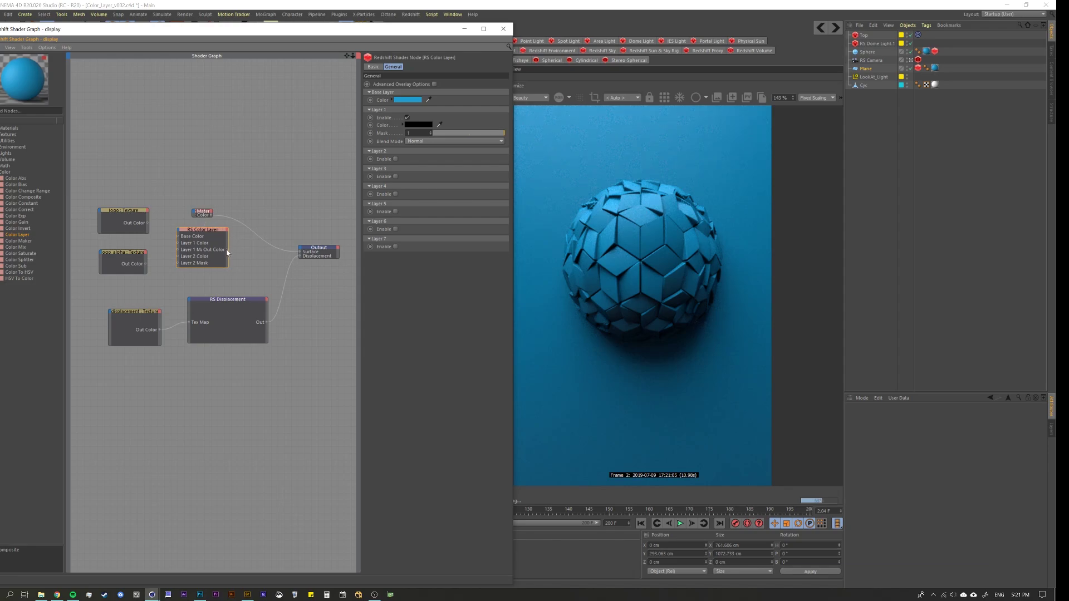
# Step: Connect the Color Layer's Out Color to the diffuse color of the RS Material
pyautogui.moveTo(226, 249); pyautogui.dragTo(195, 214)
pyautogui.click(346, 219)
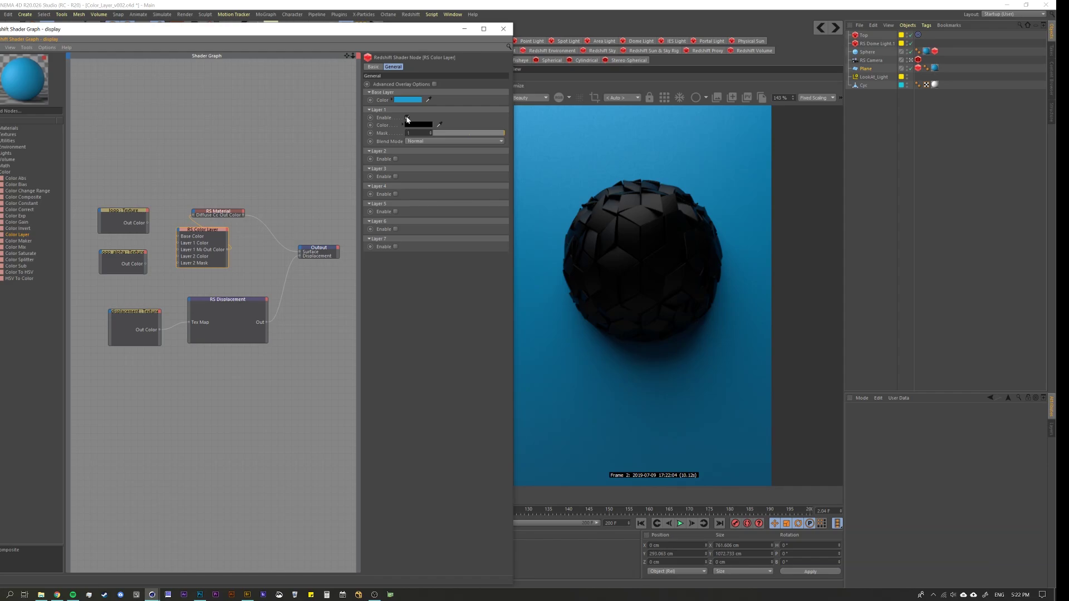
# Step: Disable and re-enable Layer 1 in the Color Layer to compare its effect on the base color
pyautogui.click(408, 118)
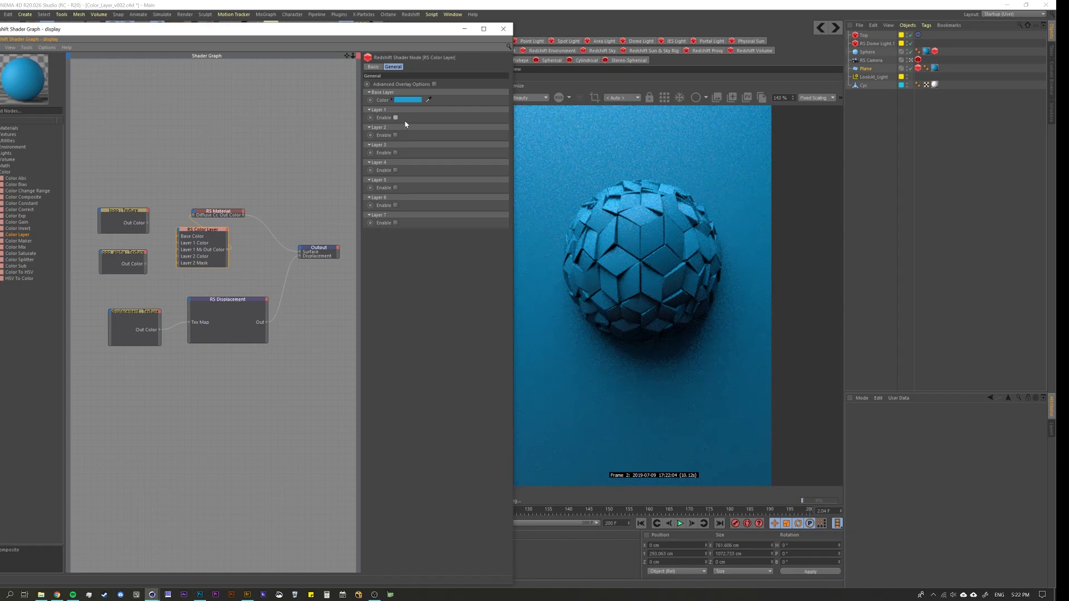
pyautogui.click(395, 118)
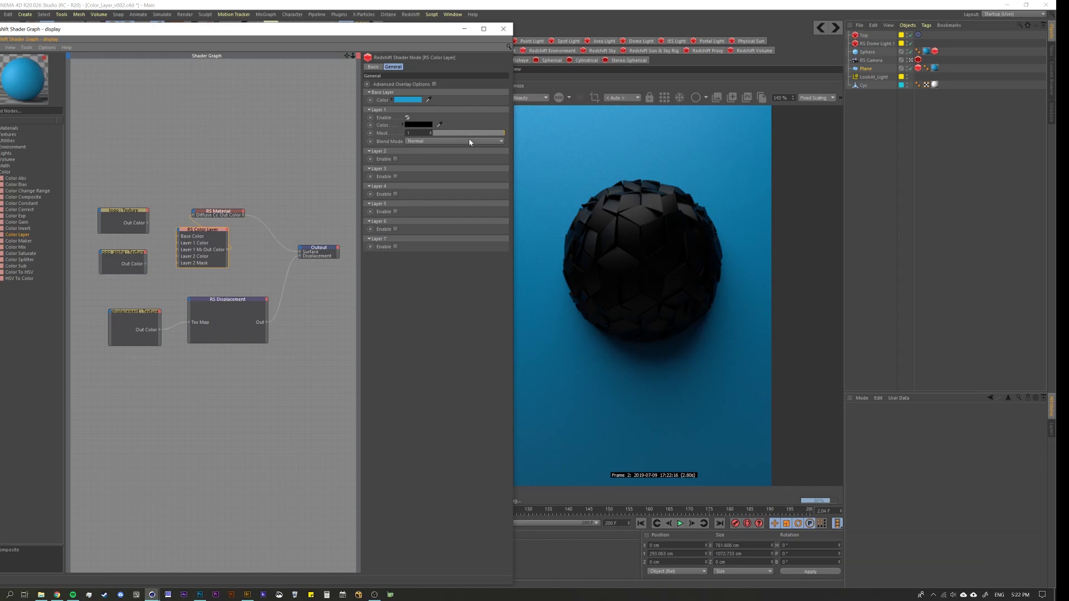
pyautogui.moveTo(473, 135)
pyautogui.mouseDown()
pyautogui.moveTo(457, 135)
pyautogui.moveTo(486, 134)
pyautogui.moveTo(440, 134)
pyautogui.moveTo(490, 135)
pyautogui.mouseUp()
# Step: Set the Layer 1 color to a violet blue with hue 246° and saturation 79%, keeping the Normal blend mode
pyautogui.click(415, 125)
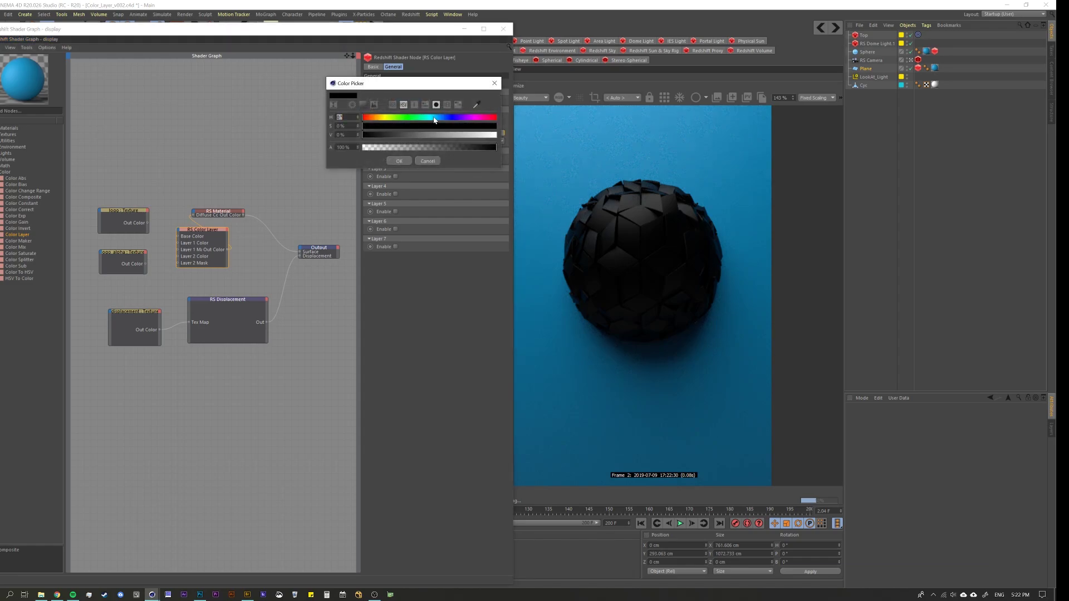
pyautogui.moveTo(434, 119); pyautogui.dragTo(481, 134)
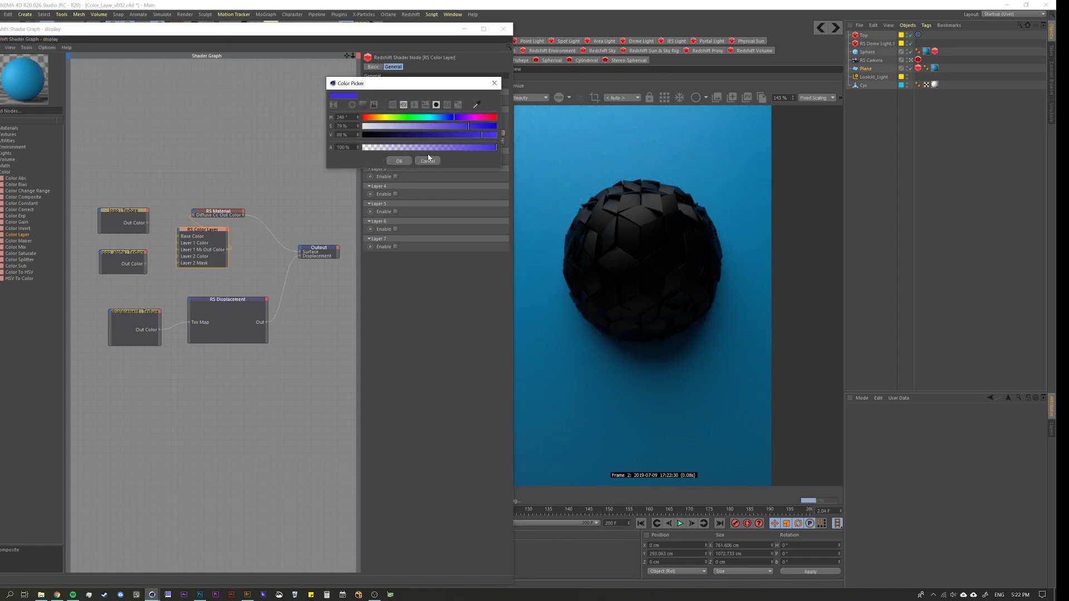
pyautogui.click(400, 161)
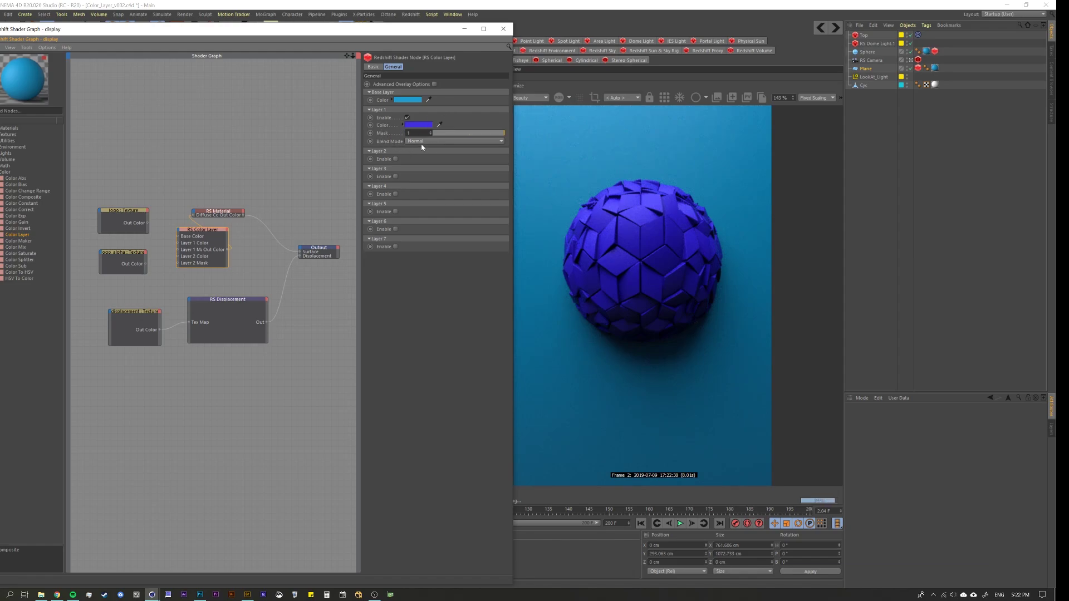
pyautogui.click(421, 144)
pyautogui.click(404, 145)
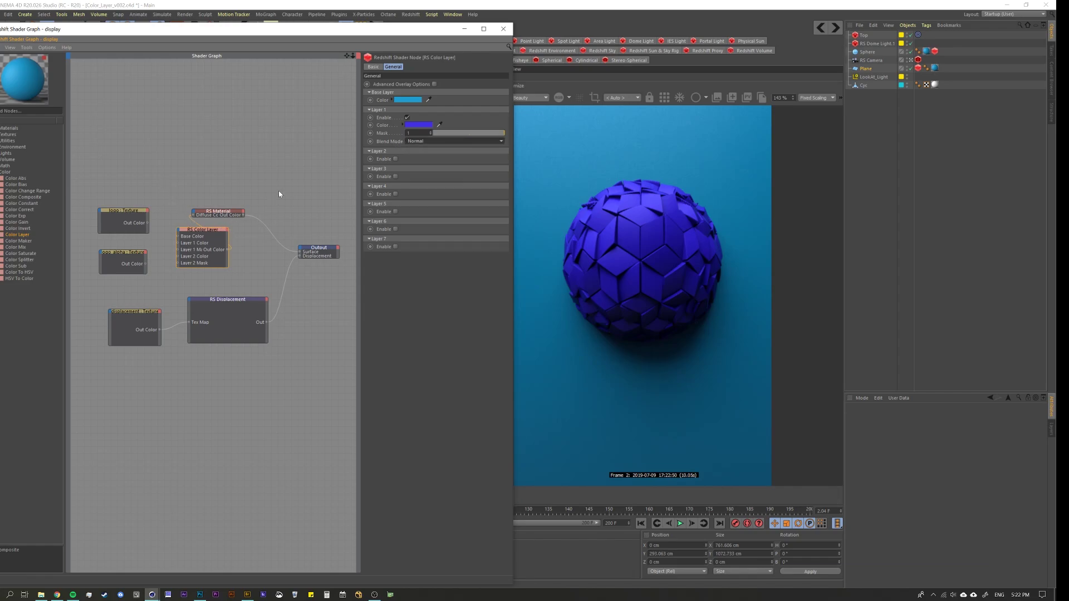
# Step: Change the Layer 1 color to a bright pink with hue 323° and a raised brightness
pyautogui.click(419, 124)
pyautogui.click(485, 117)
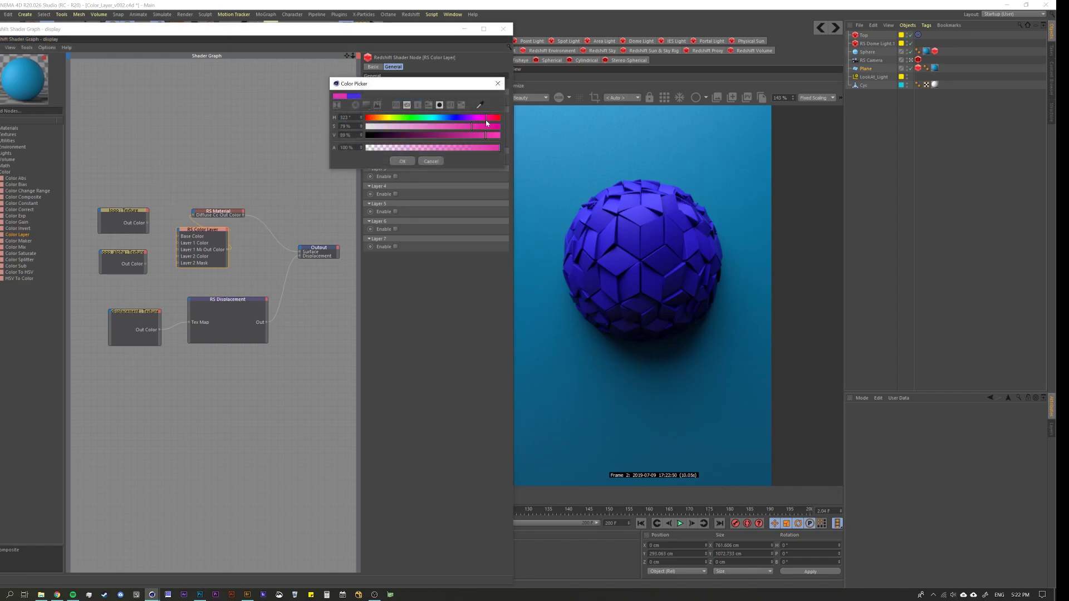
pyautogui.moveTo(486, 134); pyautogui.dragTo(494, 135)
pyautogui.click(402, 161)
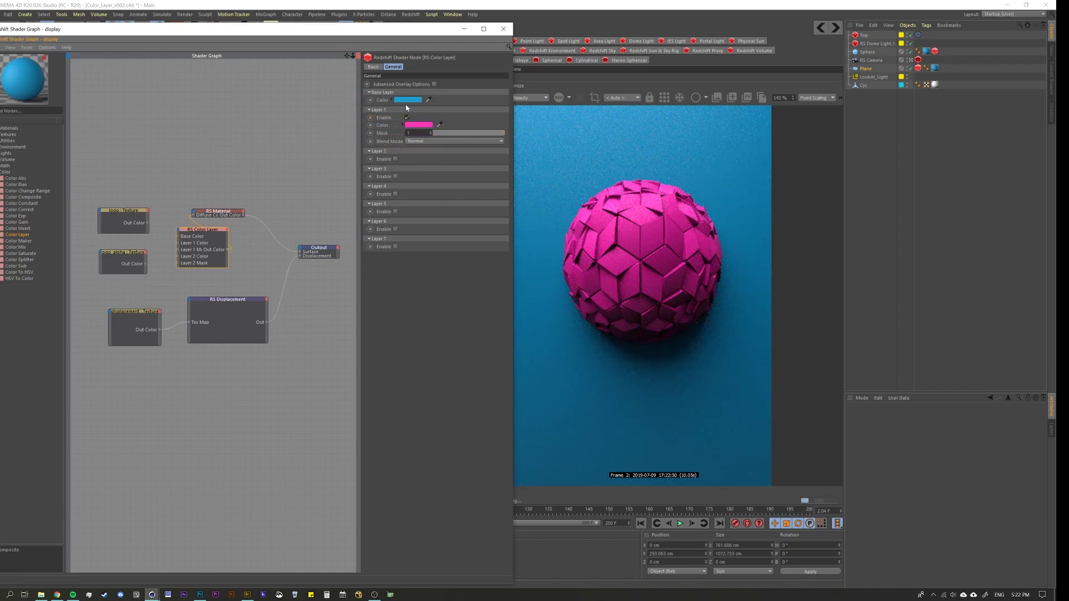
# Step: Lower the Layer 1 mask to 0 and restore it to 1 to compare the pink with the base color
pyautogui.click(469, 133)
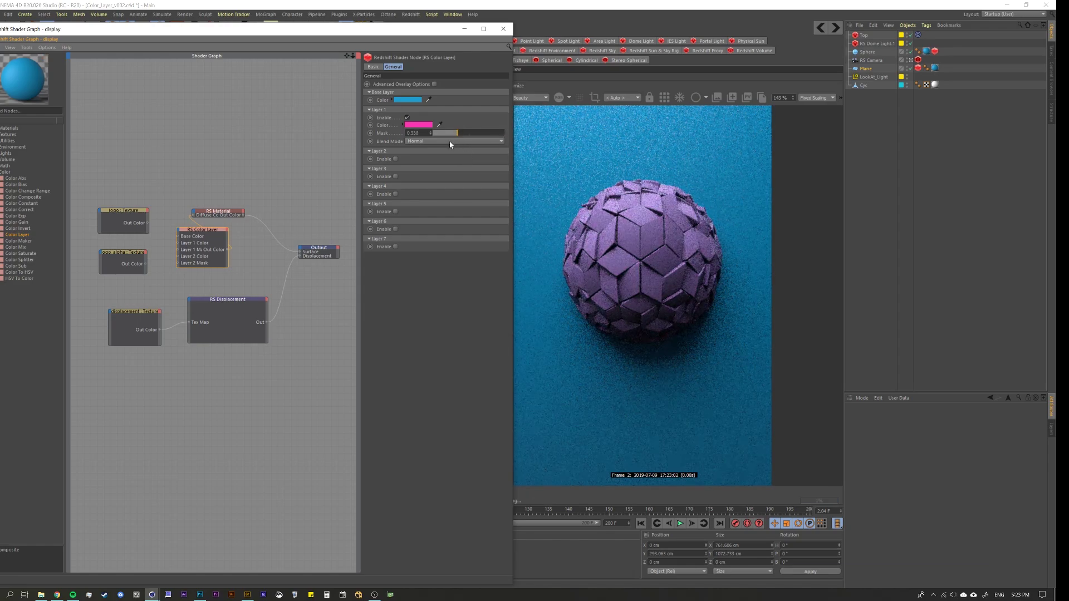
pyautogui.click(469, 133)
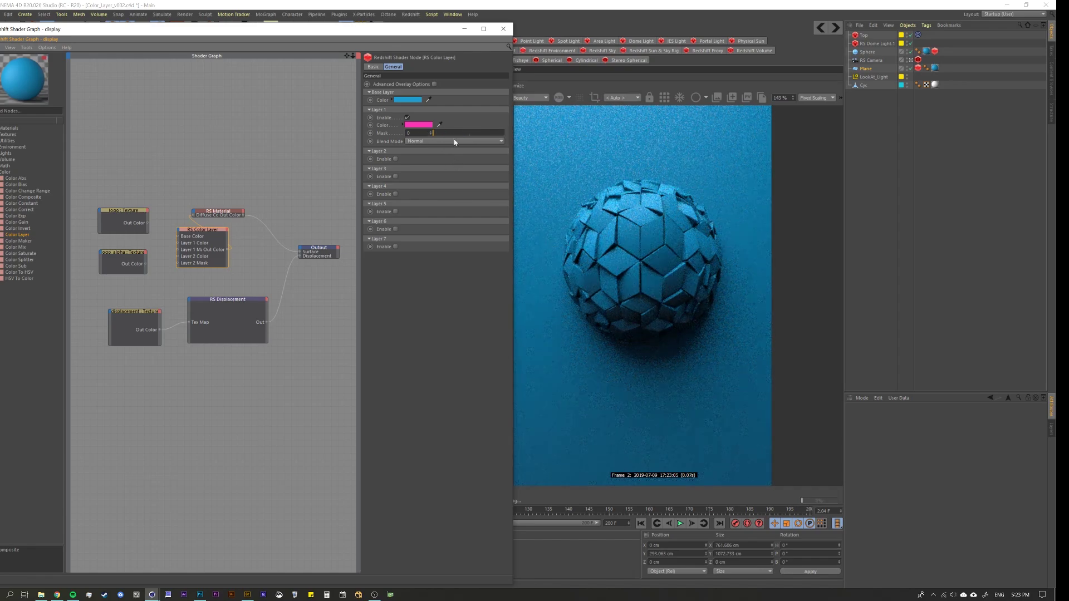
pyautogui.click(485, 133)
pyautogui.click(503, 133)
# Step: Move the RS Material node between the Color Layer and the output, and review the Layer 1 blend modes
pyautogui.moveTo(204, 217); pyautogui.dragTo(242, 228)
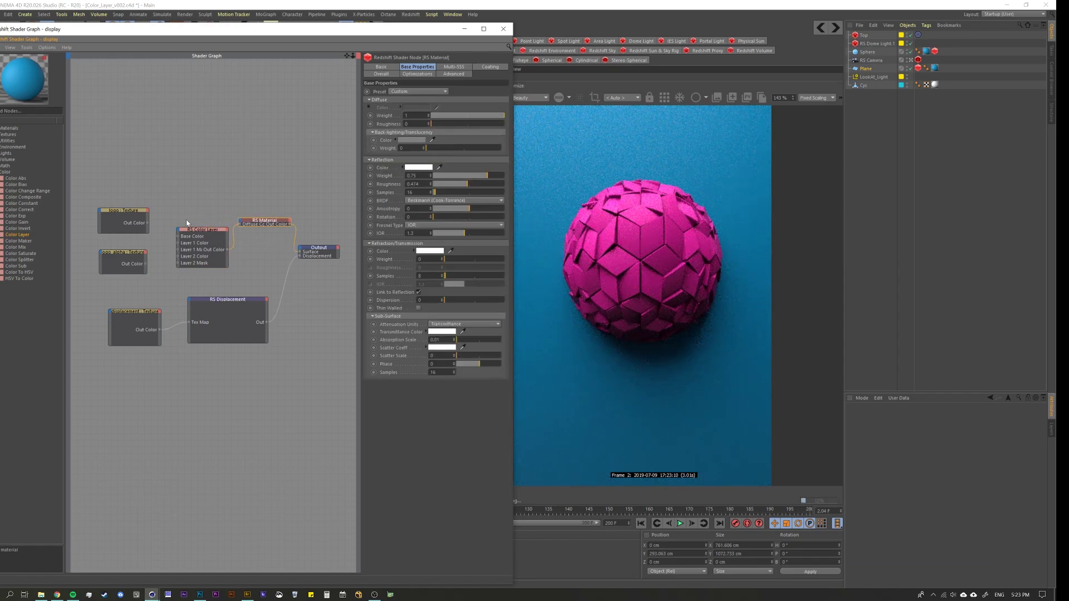
pyautogui.click(216, 229)
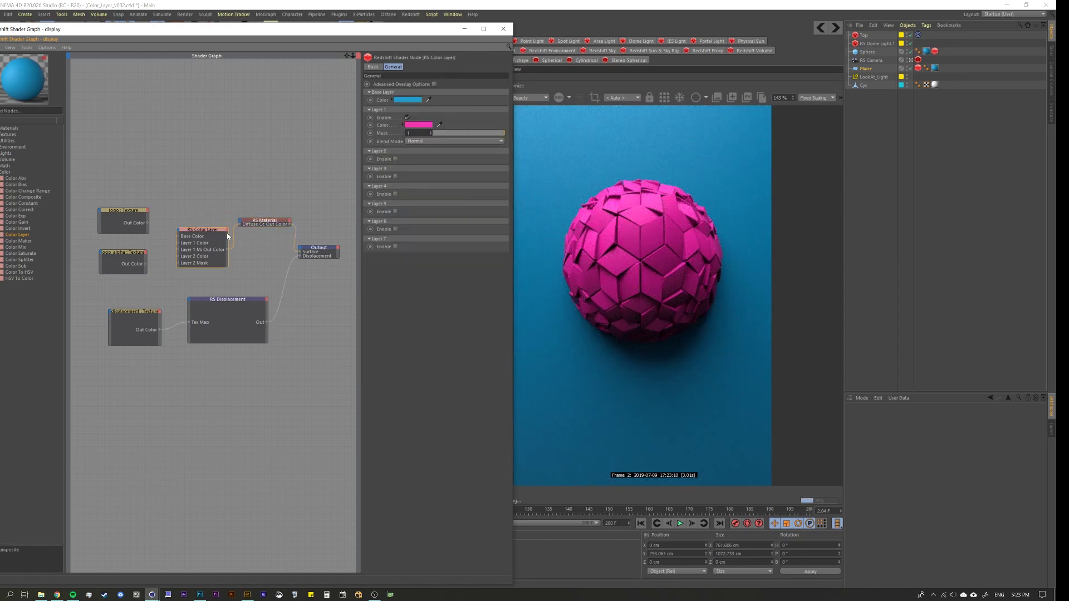
pyautogui.click(424, 141)
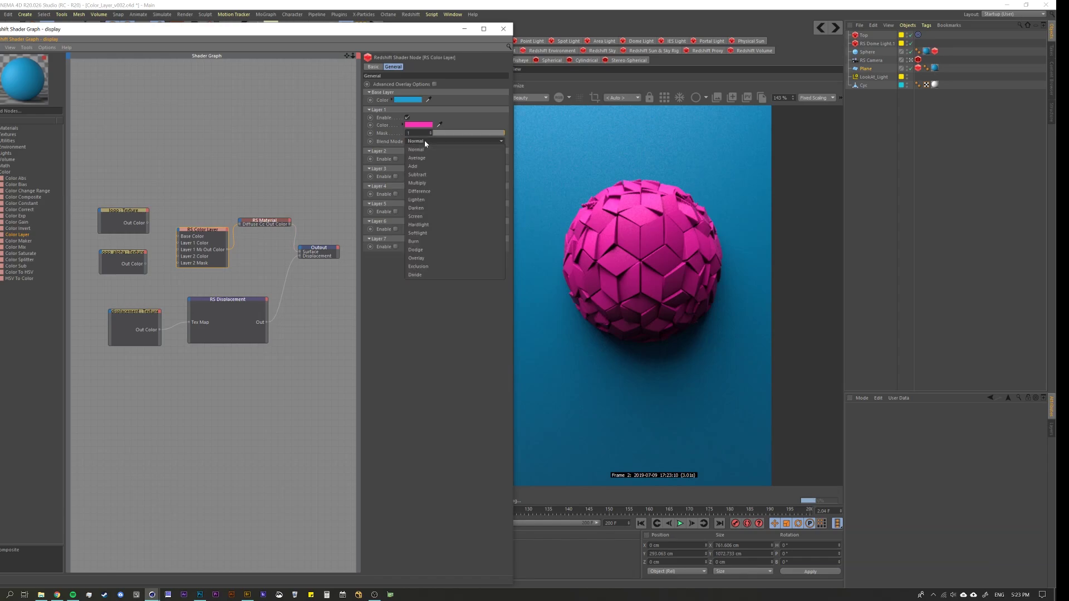
pyautogui.click(390, 274)
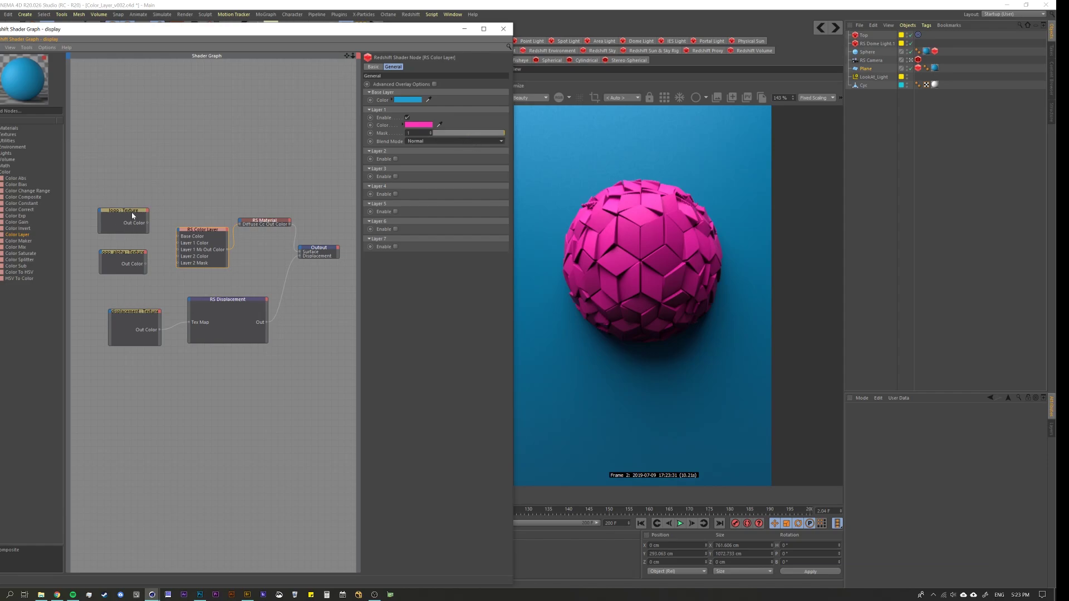
# Step: Connect the logo texture's Out Color to the Layer 1 Color input of the Color Layer
pyautogui.moveTo(148, 223); pyautogui.dragTo(177, 250)
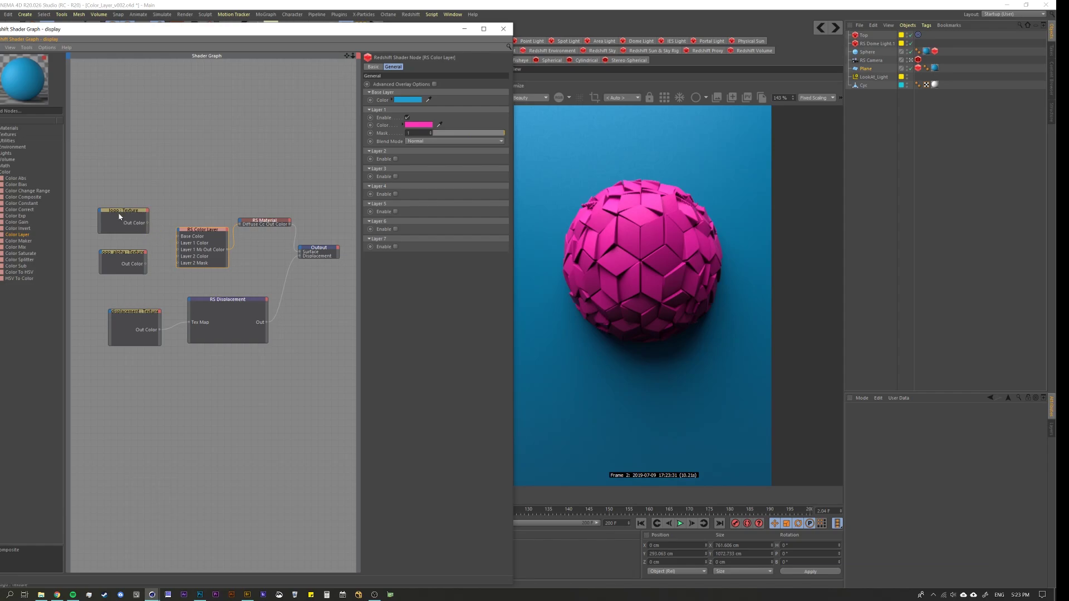
pyautogui.click(132, 218)
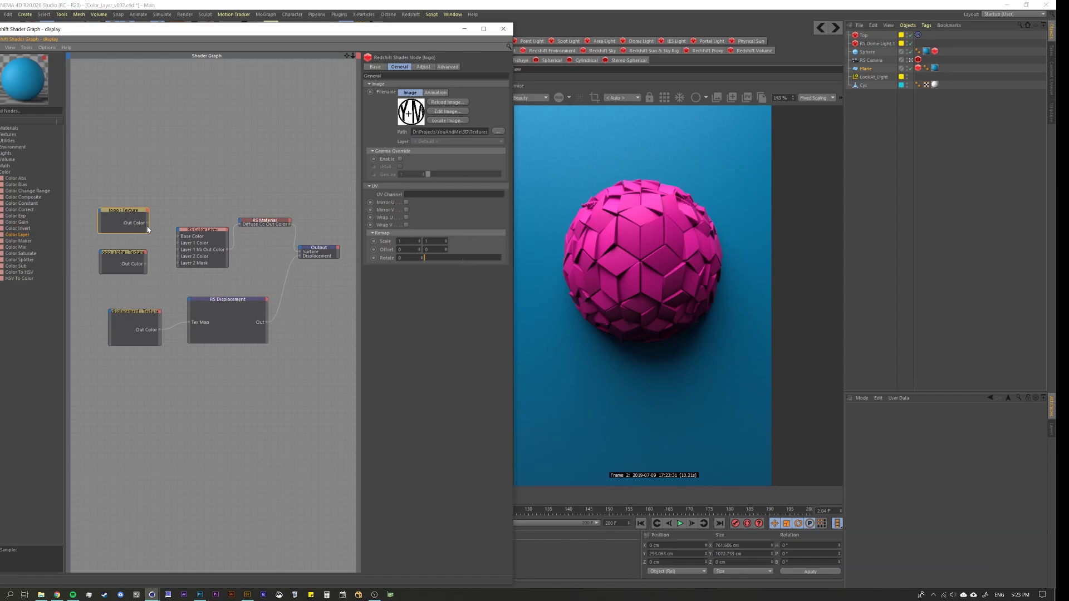
pyautogui.moveTo(147, 224); pyautogui.dragTo(180, 243)
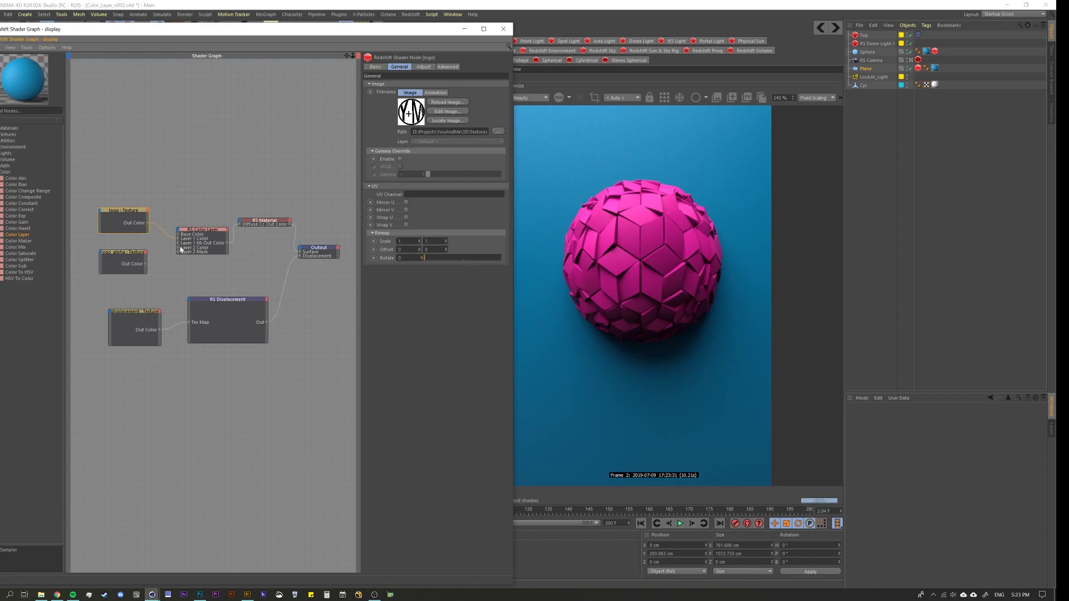
# Step: Vary the Layer 1 mask down to 0 to see the logo blend into the base color, and return it to 1
pyautogui.click(220, 243)
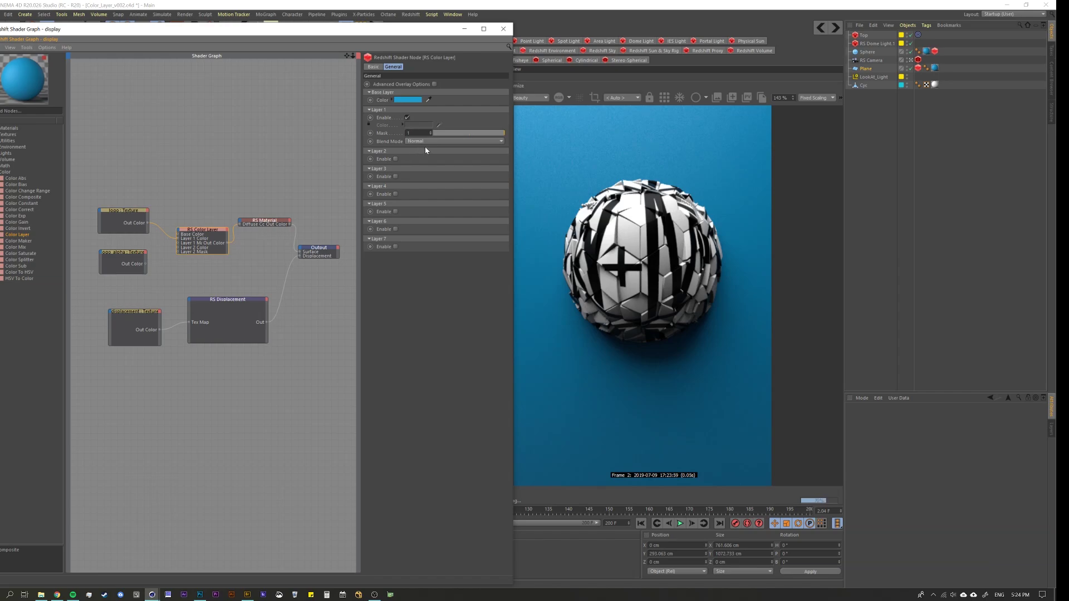
pyautogui.click(469, 134)
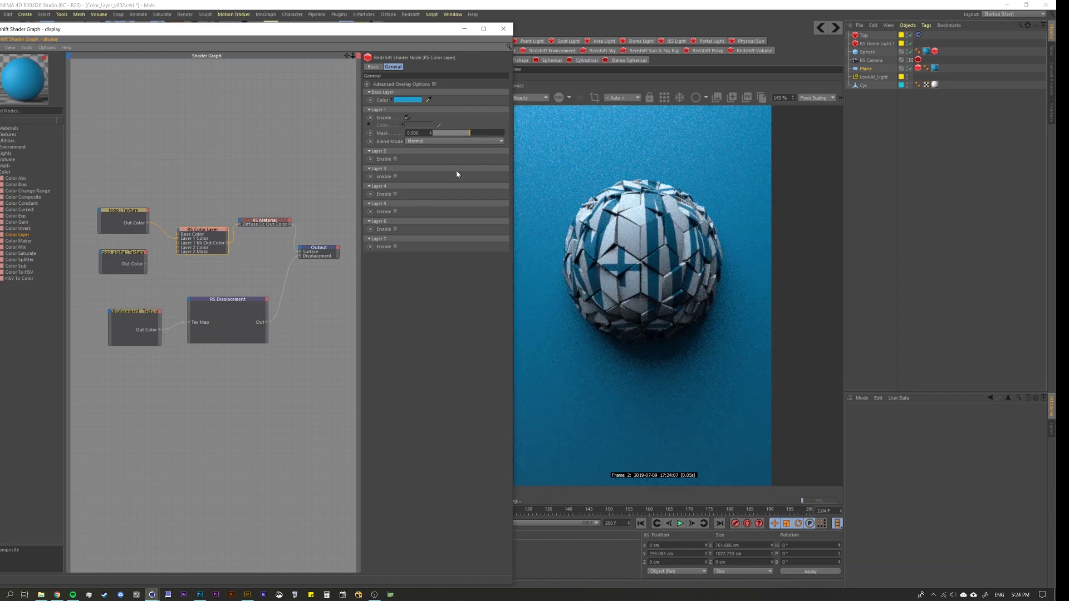
pyautogui.click(453, 134)
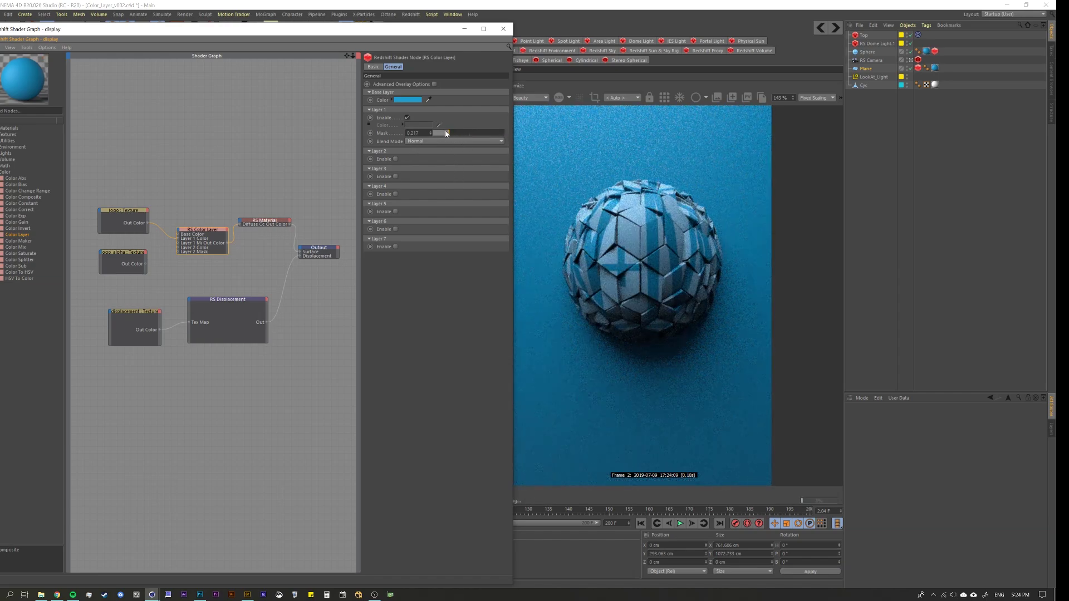
pyautogui.moveTo(451, 133); pyautogui.dragTo(433, 134)
pyautogui.click(469, 133)
pyautogui.click(501, 136)
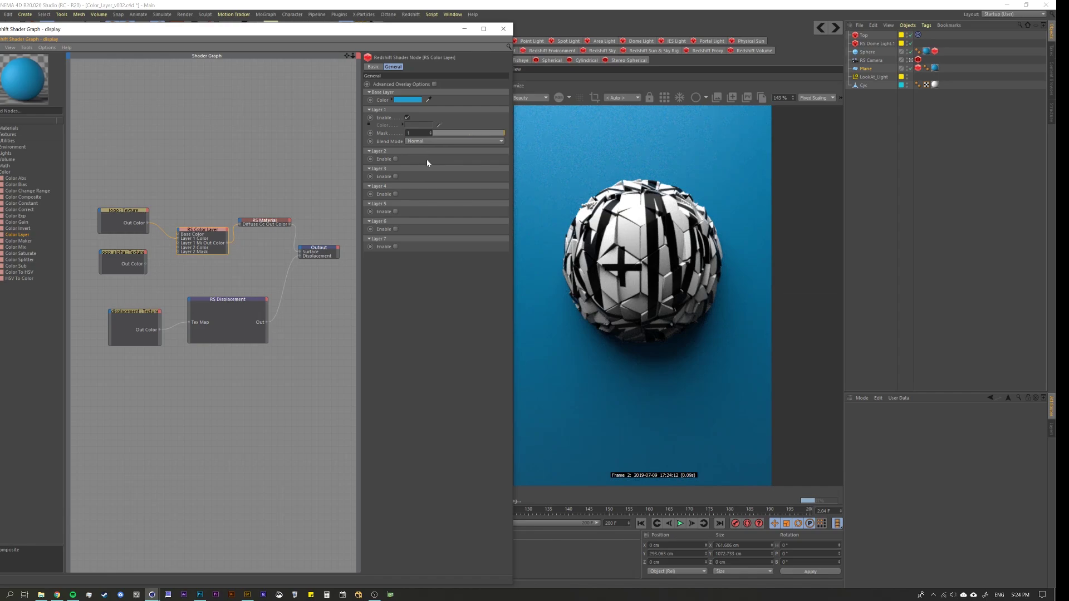
# Step: Set the Layer 1 blend mode to Screen
pyautogui.click(421, 142)
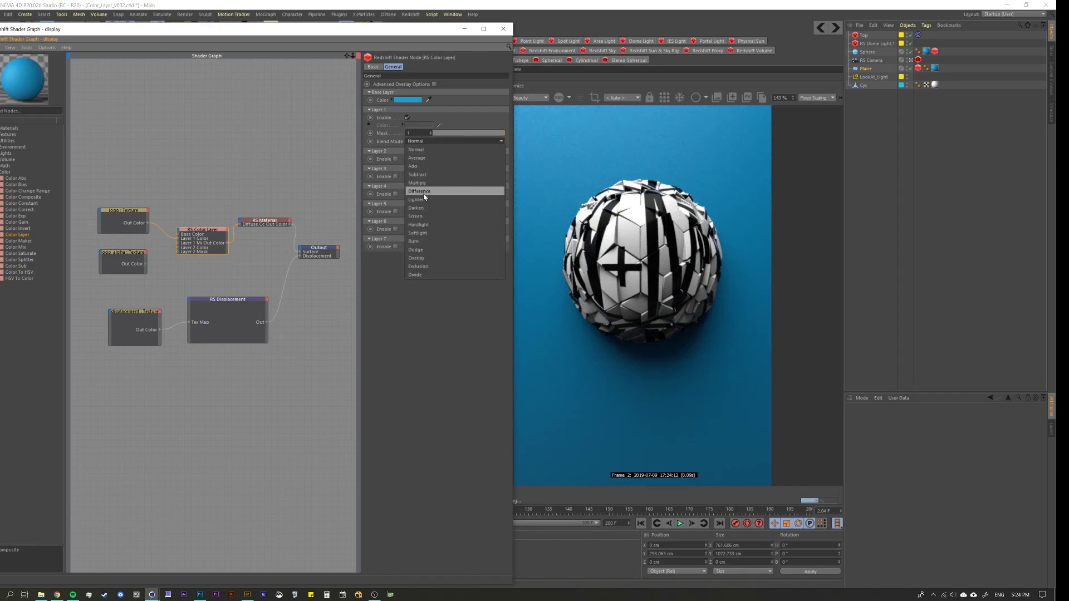
pyautogui.click(423, 217)
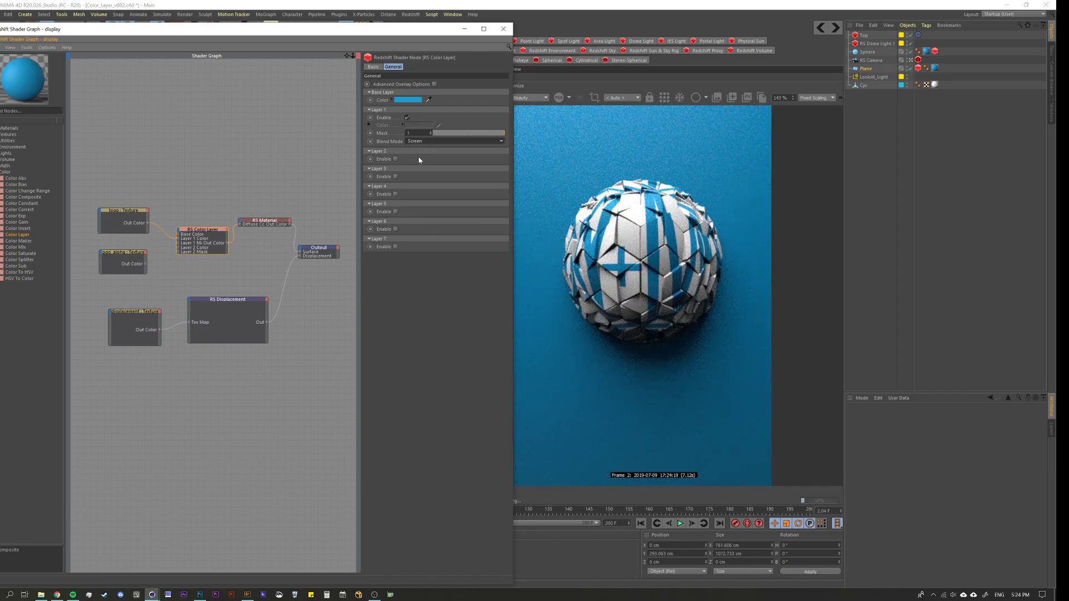
# Step: Try the Multiply and Softlight blend modes on Layer 1 of the Color Layer, and set it to Normal
pyautogui.click(432, 142)
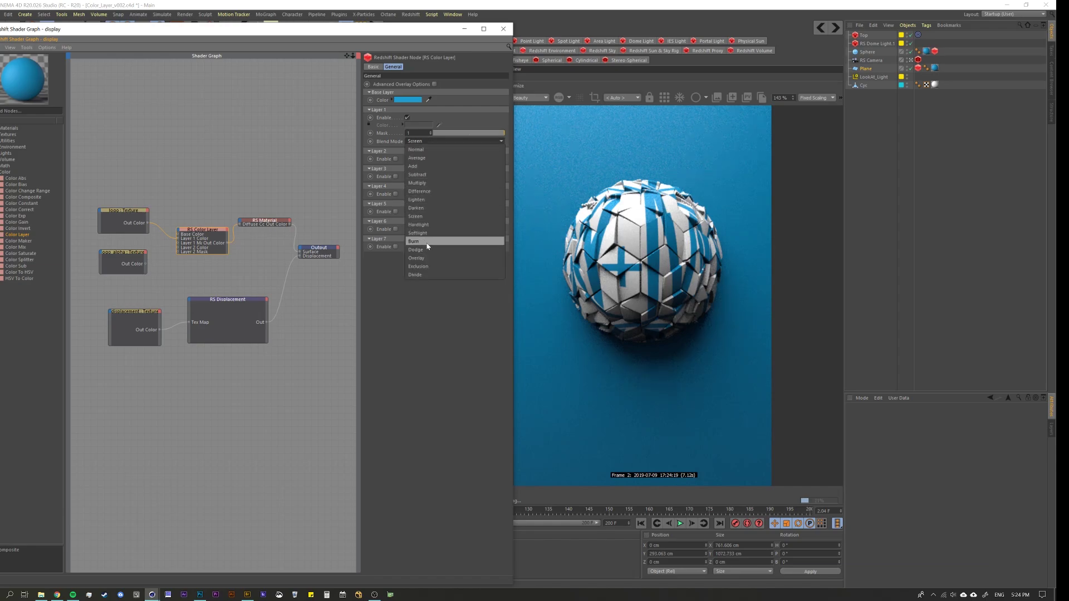
pyautogui.click(440, 183)
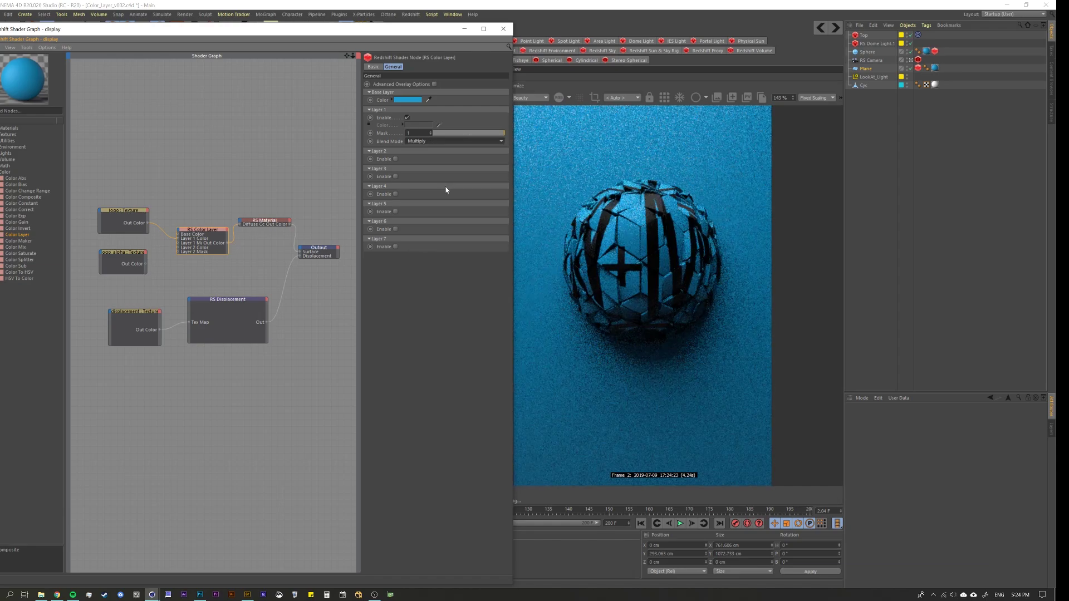
pyautogui.click(430, 140)
pyautogui.click(423, 232)
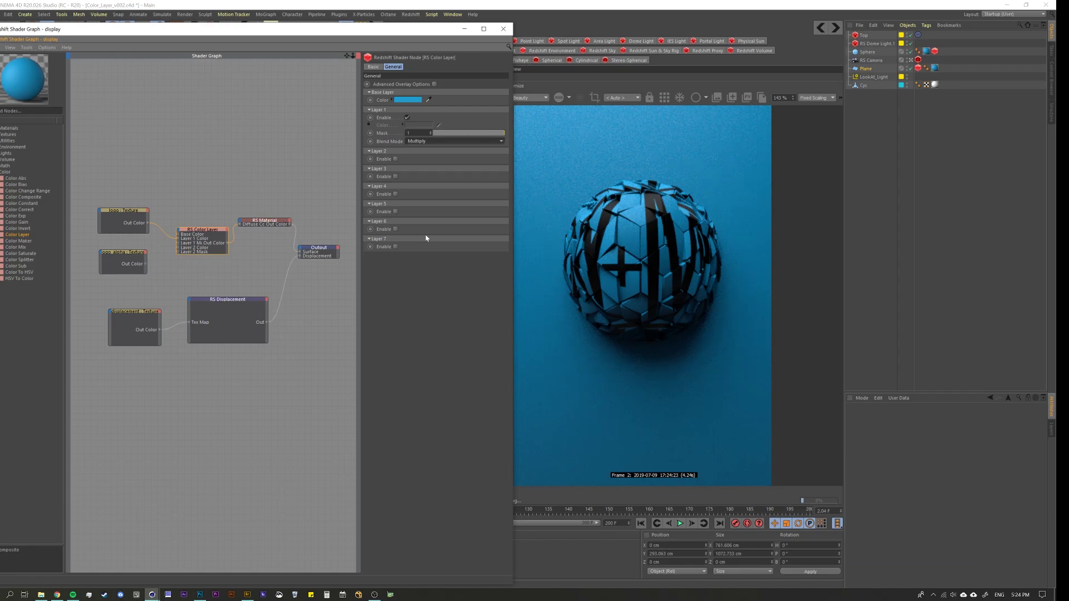
pyautogui.moveTo(468, 135); pyautogui.dragTo(505, 134)
pyautogui.click(435, 140)
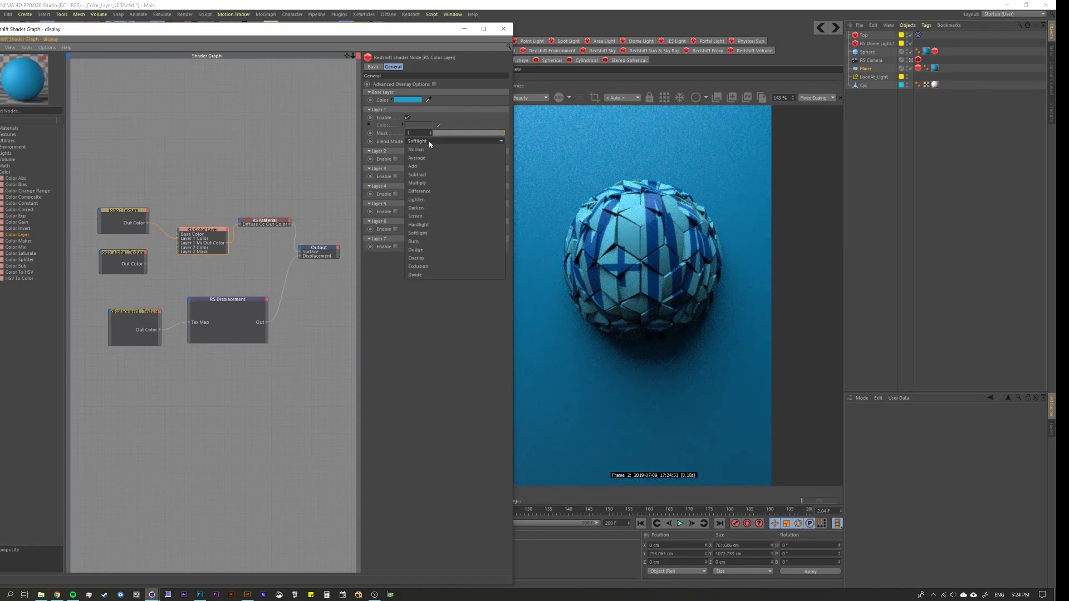
pyautogui.click(445, 150)
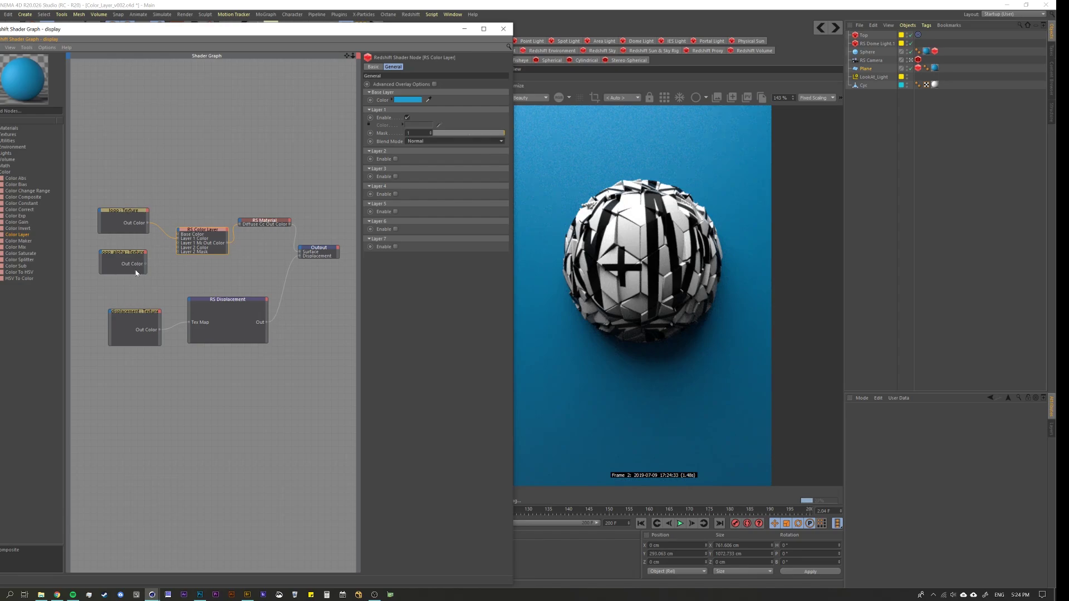
# Step: Connect the logo alpha texture's Out Color to the Layer 1 Mask input of the Color Layer
pyautogui.click(147, 231)
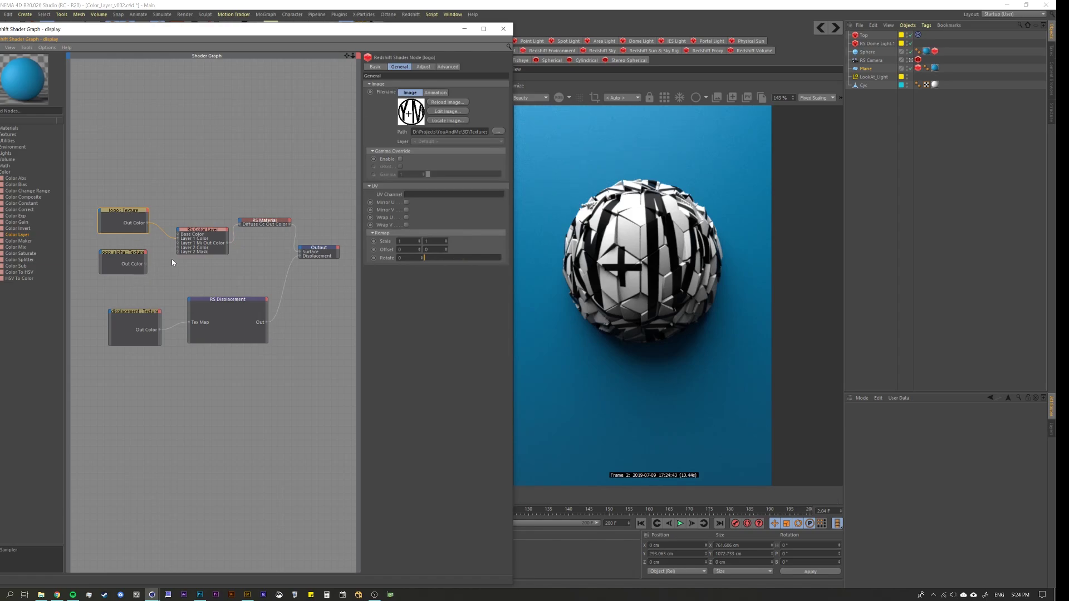
pyautogui.click(201, 238)
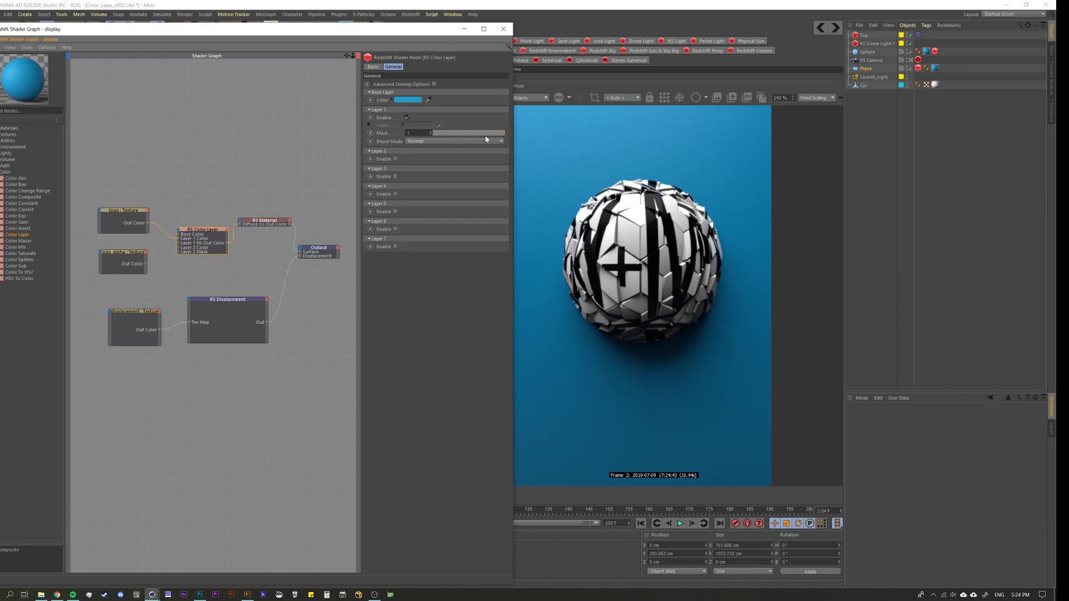
pyautogui.click(119, 257)
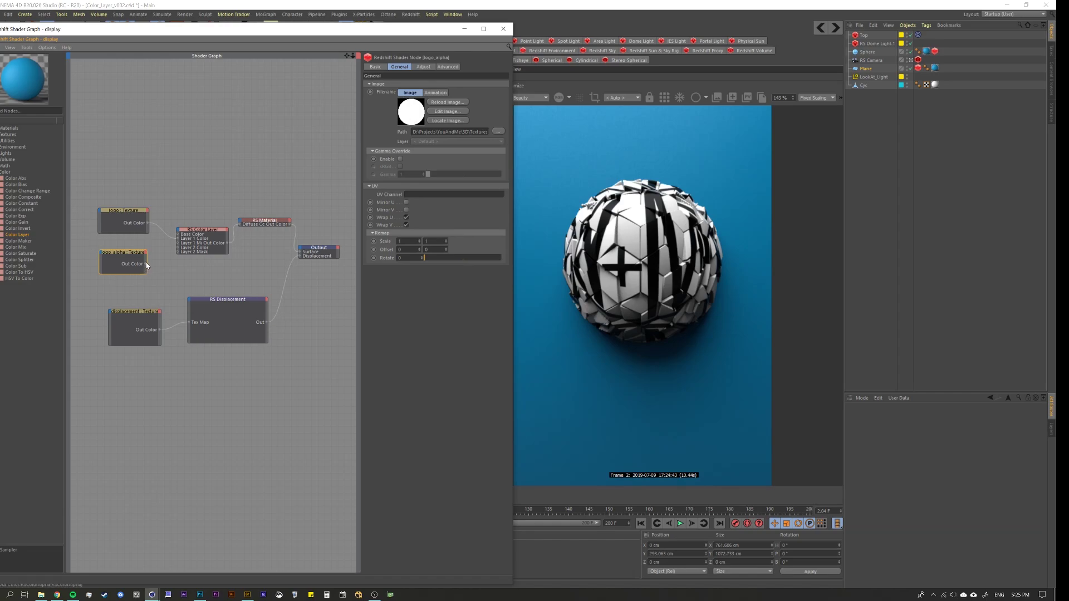
pyautogui.moveTo(173, 246)
pyautogui.mouseDown()
pyautogui.moveTo(146, 266)
pyautogui.moveTo(180, 249)
pyautogui.mouseUp()
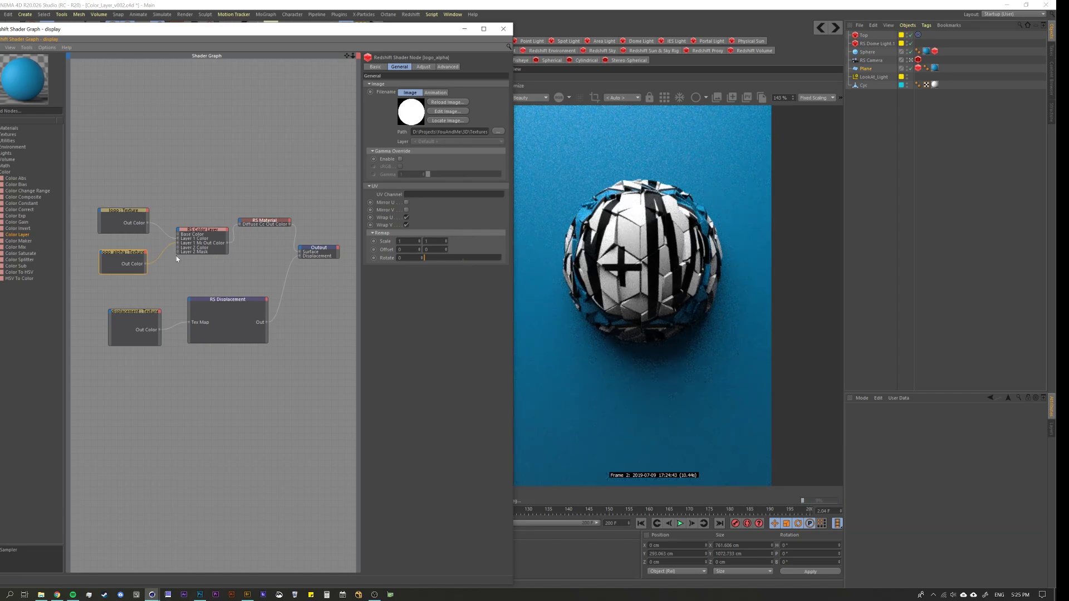
# Step: Orbit around the sphere to inspect the masked logo, and briefly disconnect the logo alpha from Layer 1 Mask before restoring it
pyautogui.moveTo(290, 29); pyautogui.dragTo(251, 346)
pyautogui.keyDown('alt'); pyautogui.moveTo(250, 262); pyautogui.dragTo(275, 262); pyautogui.keyUp('alt')
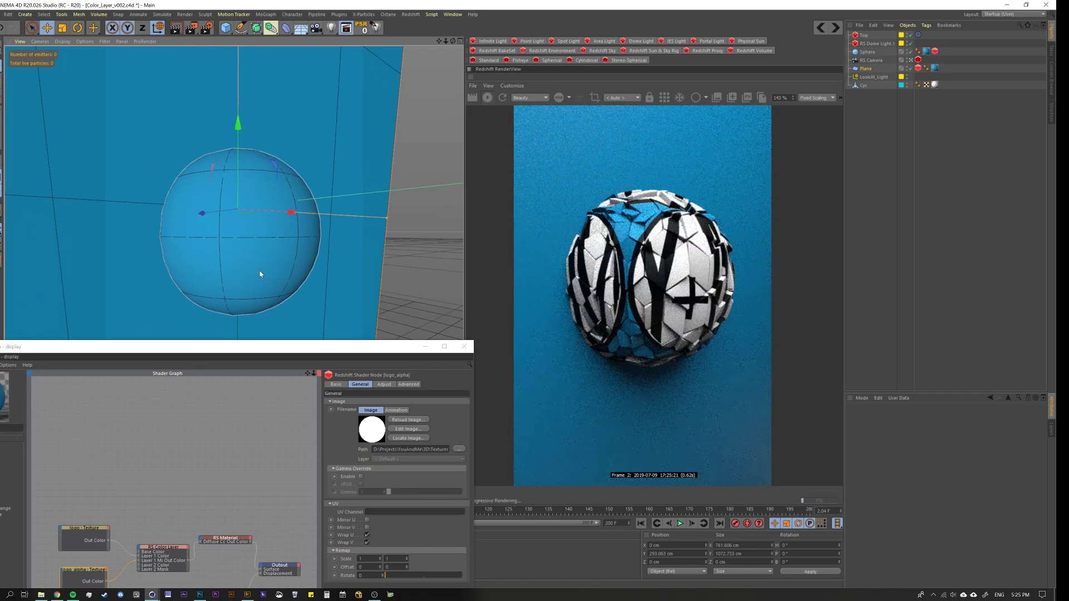
pyautogui.moveTo(219, 348); pyautogui.dragTo(230, 252)
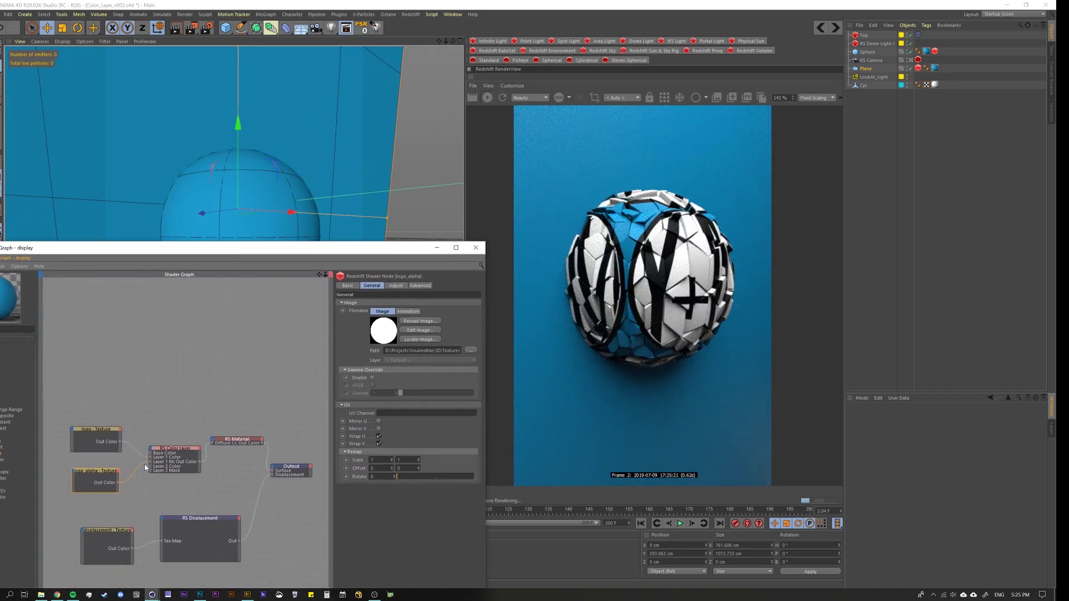
pyautogui.moveTo(144, 461); pyautogui.dragTo(151, 486)
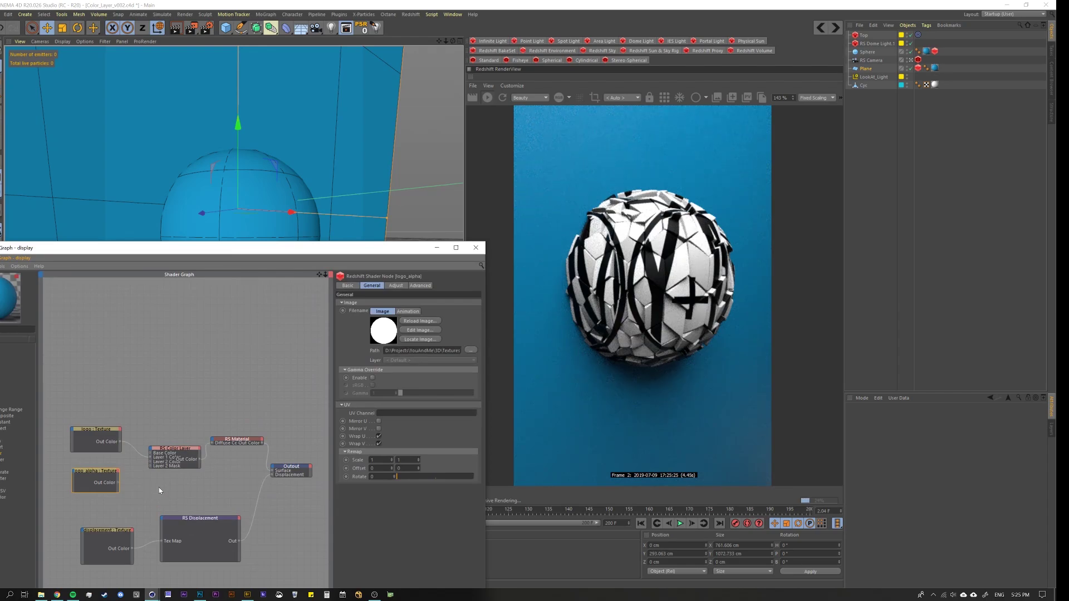
pyautogui.hotkey('ctrl', 'z')
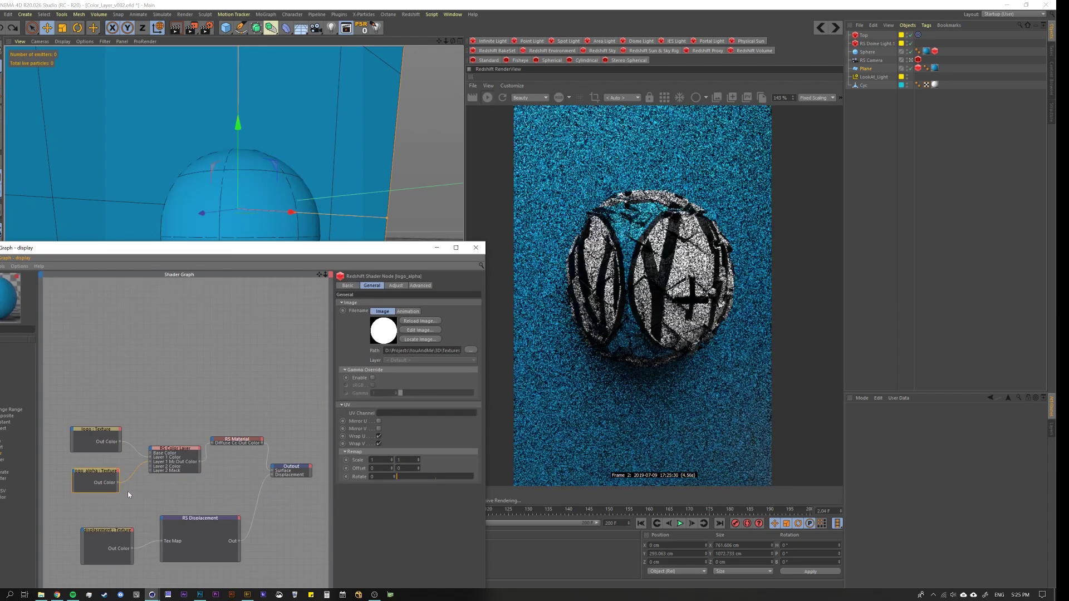
# Step: Move the logo alpha texture node closer beneath the logo texture node, and show the Color Layer's settings
pyautogui.moveTo(108, 472); pyautogui.dragTo(109, 466)
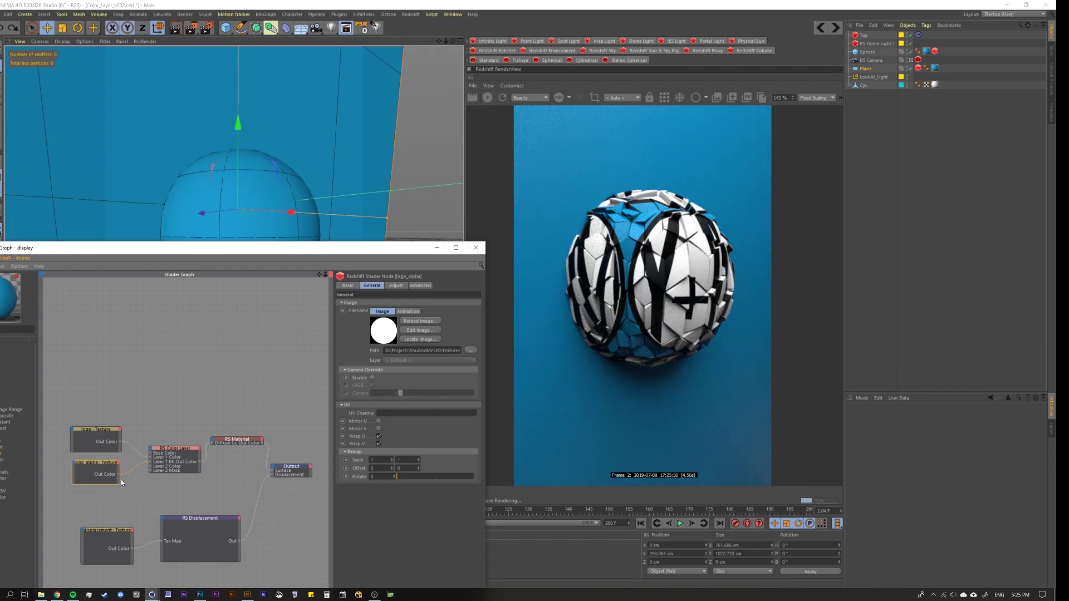
pyautogui.click(168, 473)
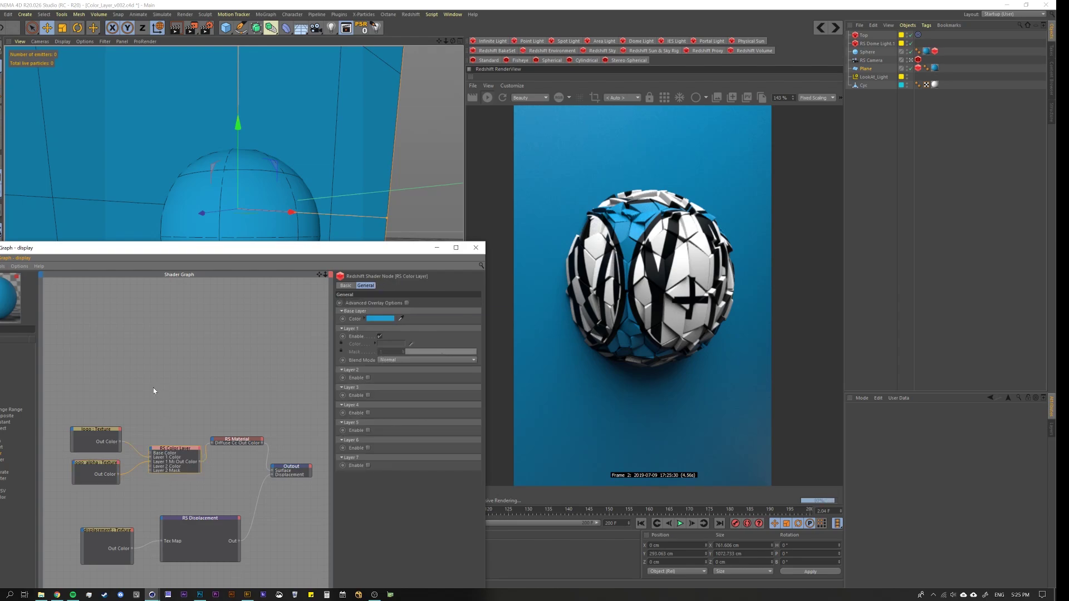
pyautogui.moveTo(153, 387); pyautogui.dragTo(145, 343, button='middle')
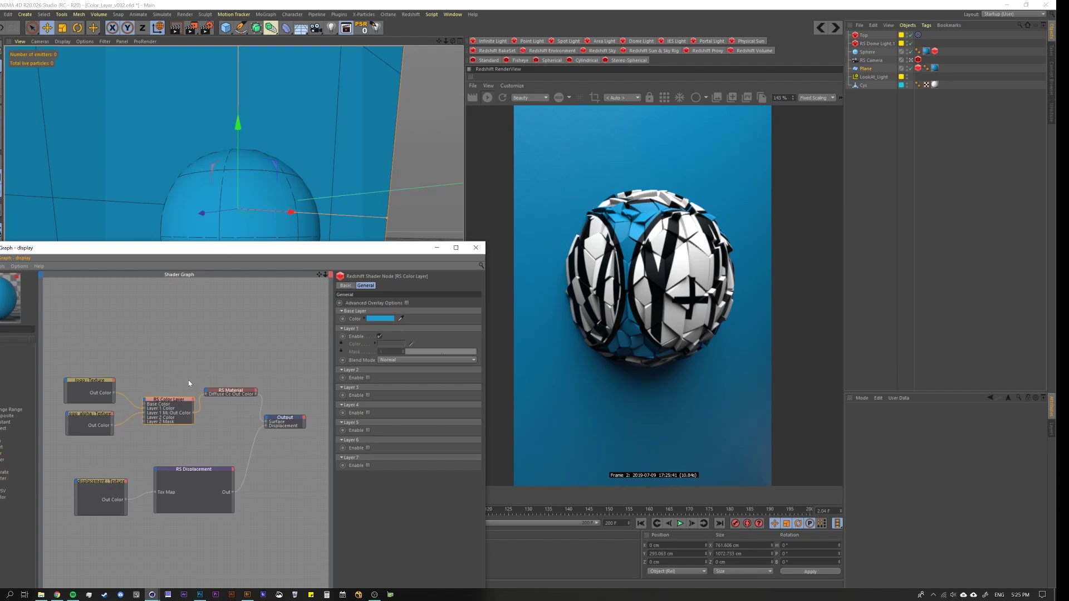
pyautogui.moveTo(194, 263); pyautogui.dragTo(236, 244)
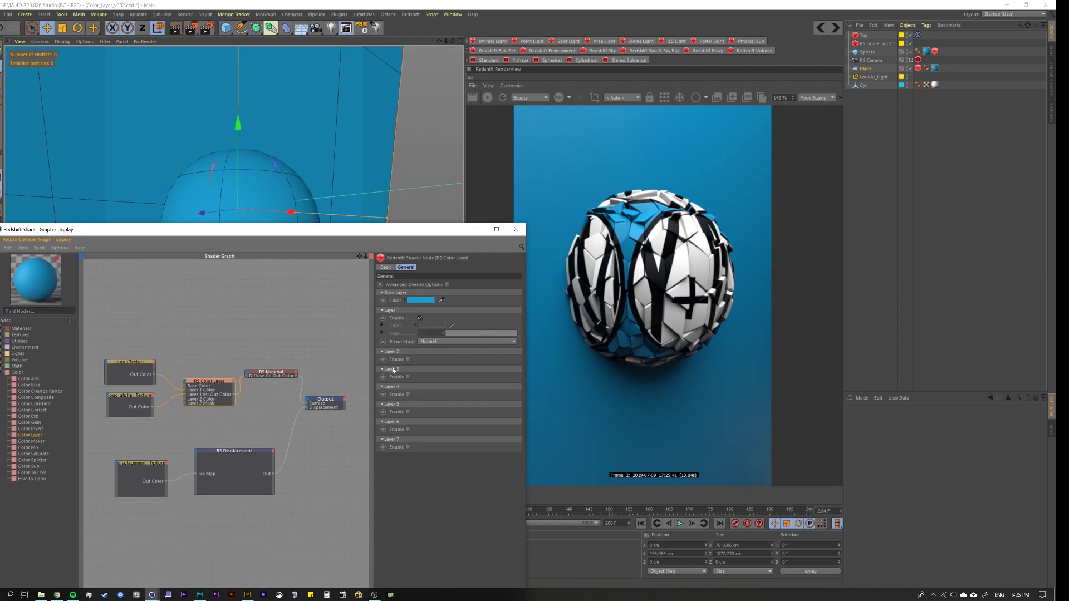
# Step: Bring the scratches texture node beside the other textures and connect its Out Color to the Layer 2 Color input
pyautogui.moveTo(159, 436)
pyautogui.mouseDown(button='middle')
pyautogui.moveTo(154, 425)
pyautogui.moveTo(178, 421)
pyautogui.moveTo(158, 482)
pyautogui.moveTo(148, 478)
pyautogui.mouseUp(button='middle')
pyautogui.click(196, 421)
pyautogui.moveTo(152, 485); pyautogui.dragTo(173, 385)
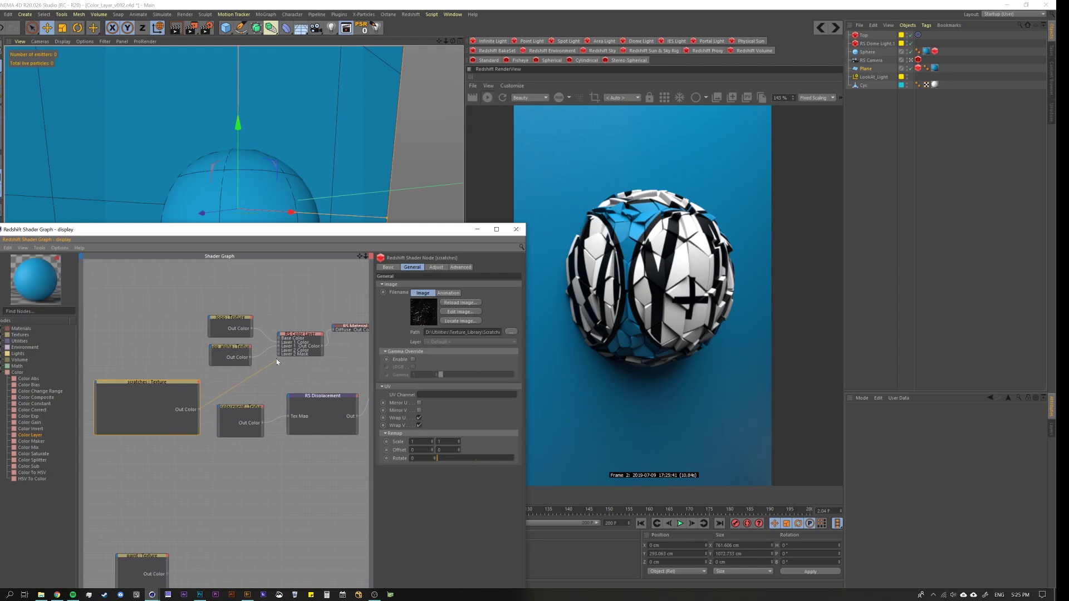
pyautogui.moveTo(276, 361); pyautogui.dragTo(278, 351)
# Step: Enable Layer 2 in the Color Layer node and set its blend mode to Screen
pyautogui.click(314, 355)
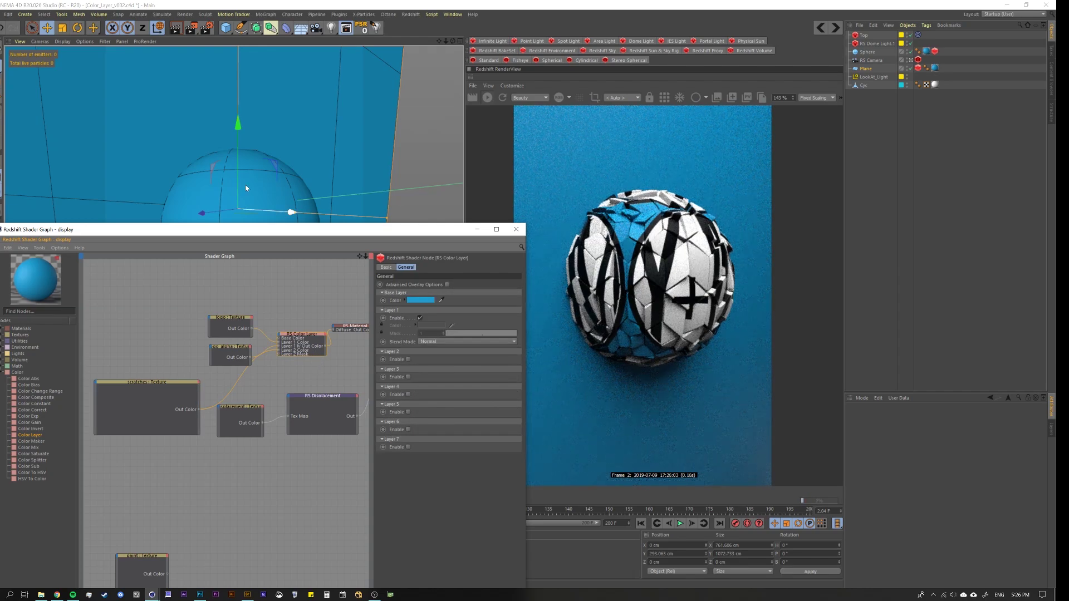
pyautogui.scroll(3, 255, 170)
pyautogui.scroll(-3, 246, 169)
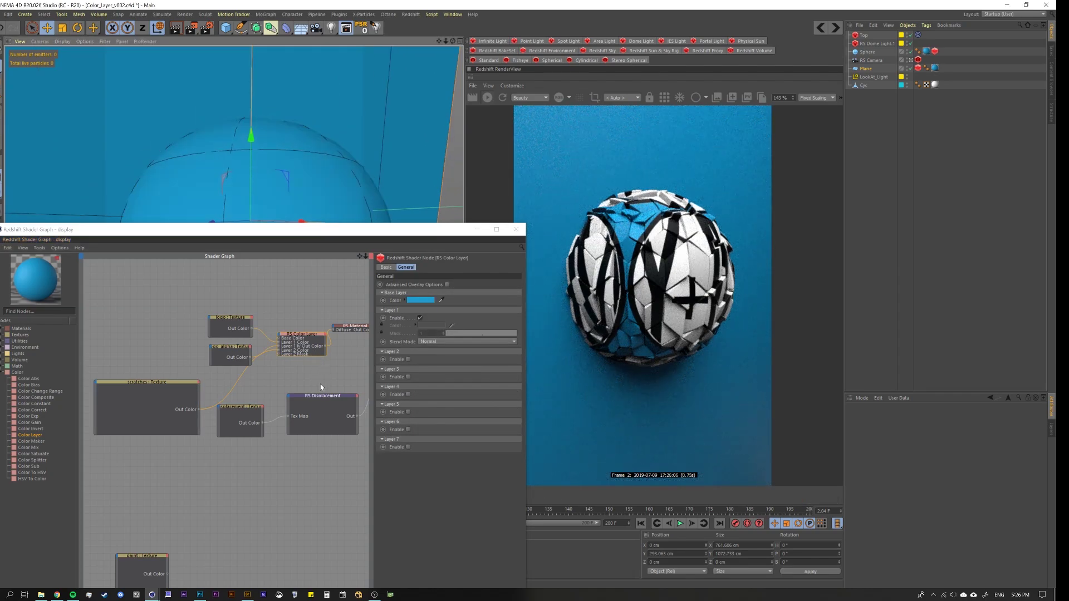
pyautogui.click(397, 355)
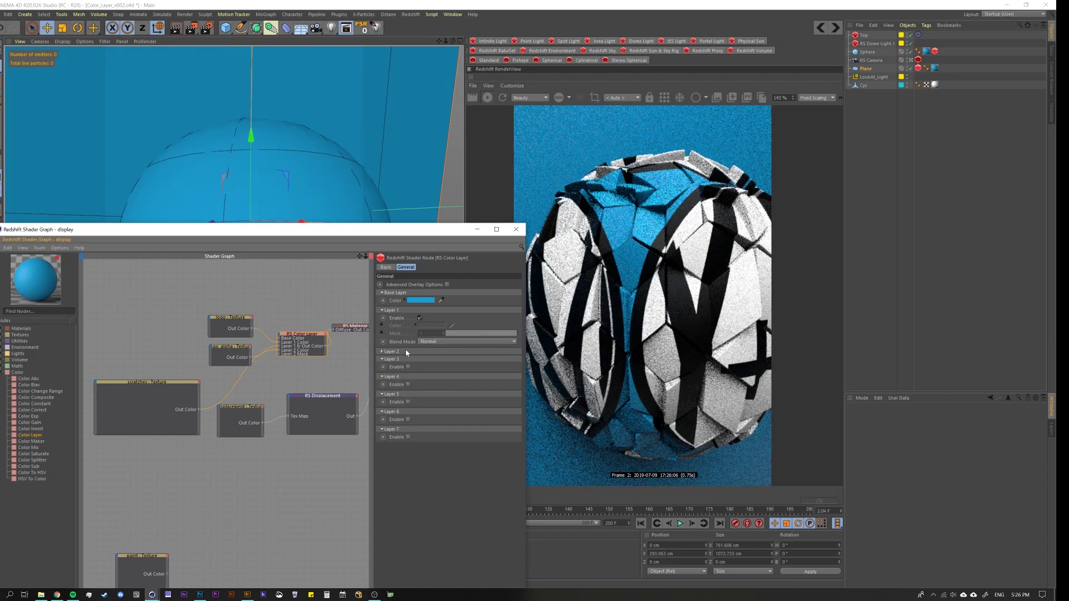
pyautogui.click(408, 360)
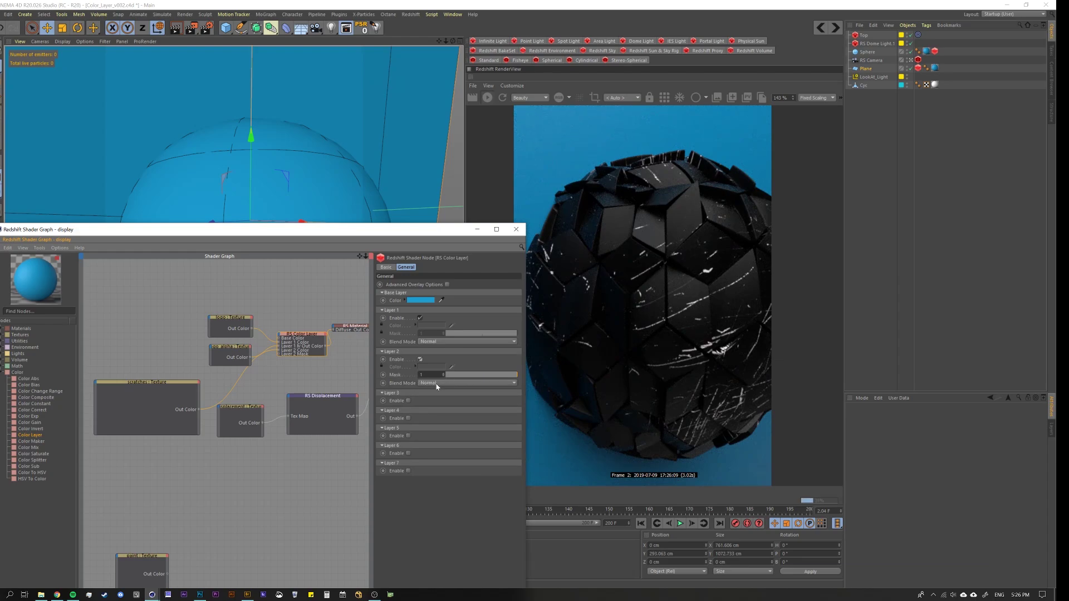
pyautogui.click(437, 385)
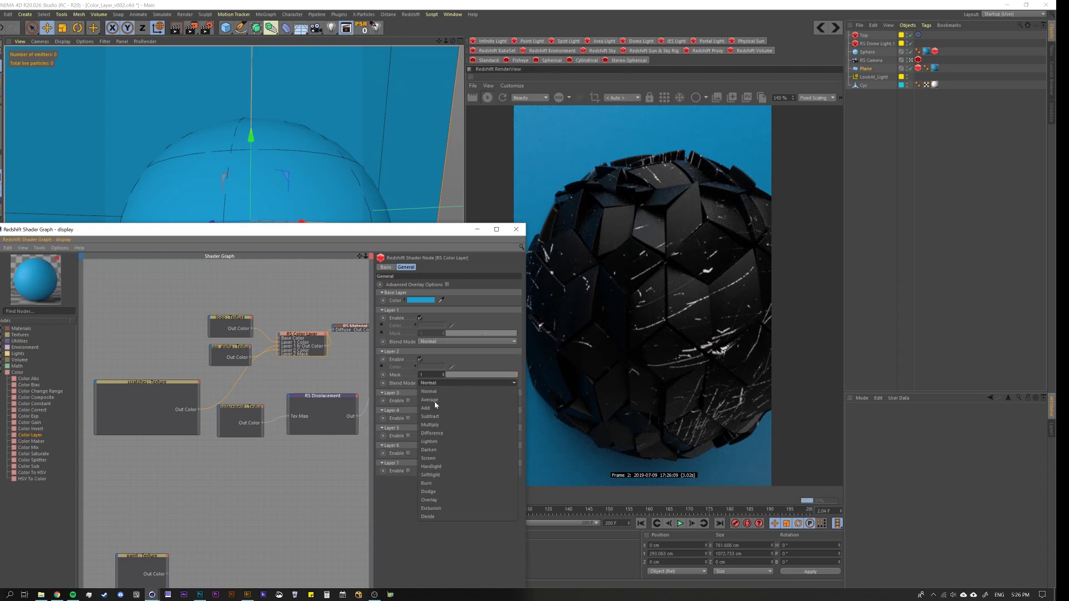
pyautogui.click(433, 458)
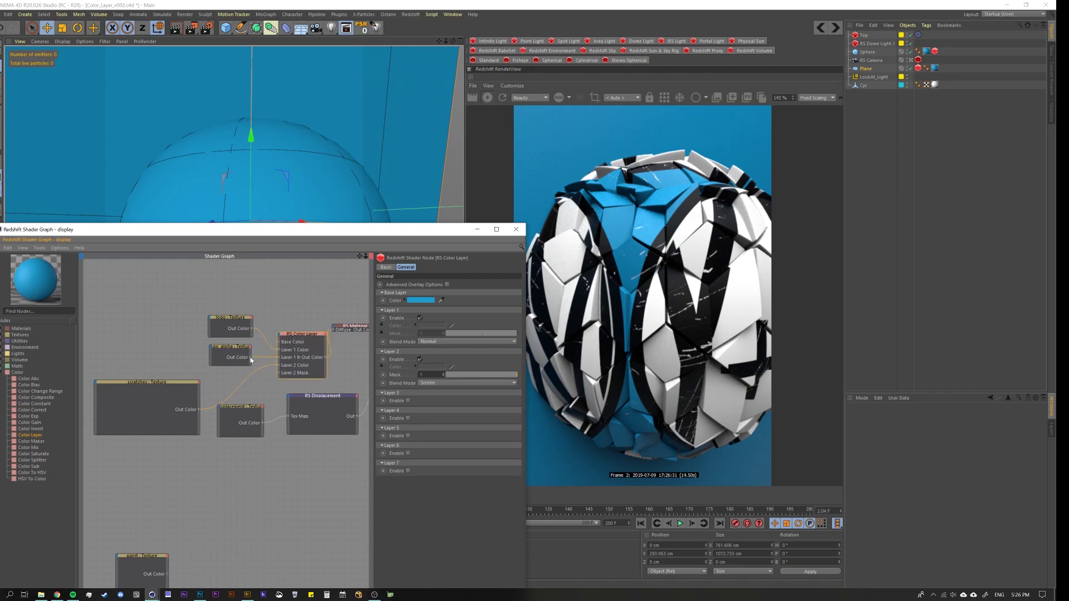
# Step: Mask Layer 2 with the logo alpha texture routed through a new scalar Invert node, and move the alpha node clear of the wires
pyautogui.moveTo(279, 372); pyautogui.dragTo(280, 372)
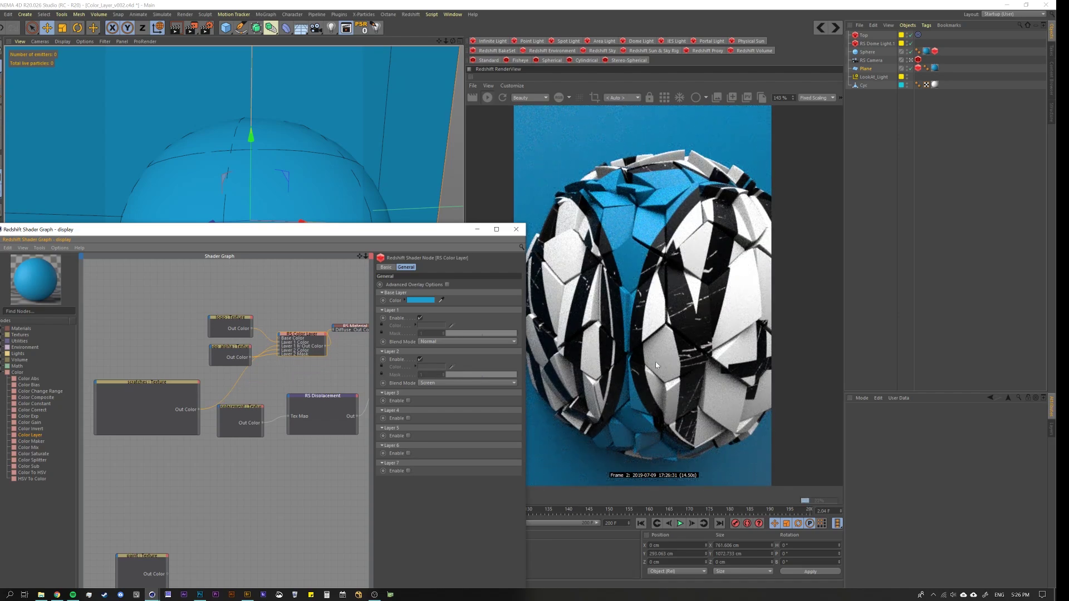
pyautogui.click(225, 351)
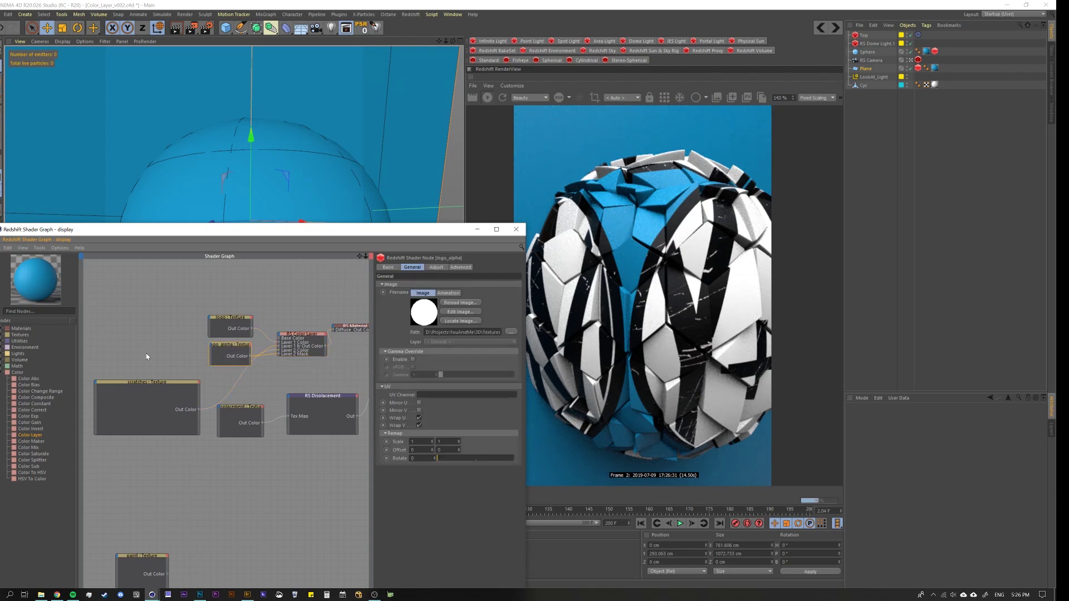
pyautogui.write('inv')
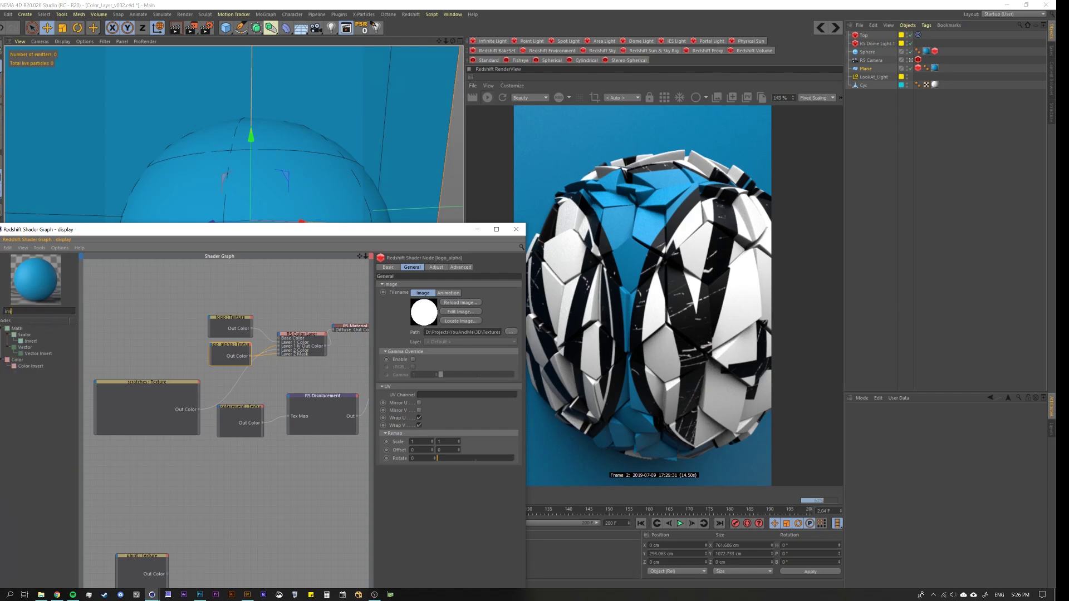
pyautogui.moveTo(35, 339); pyautogui.dragTo(263, 372)
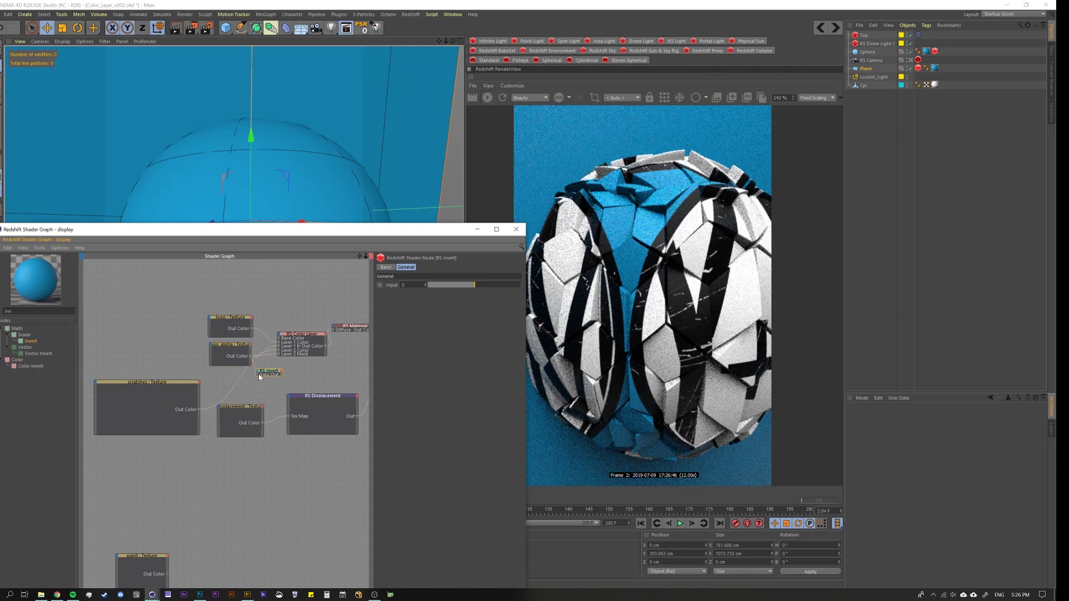
pyautogui.moveTo(257, 376); pyautogui.dragTo(256, 375)
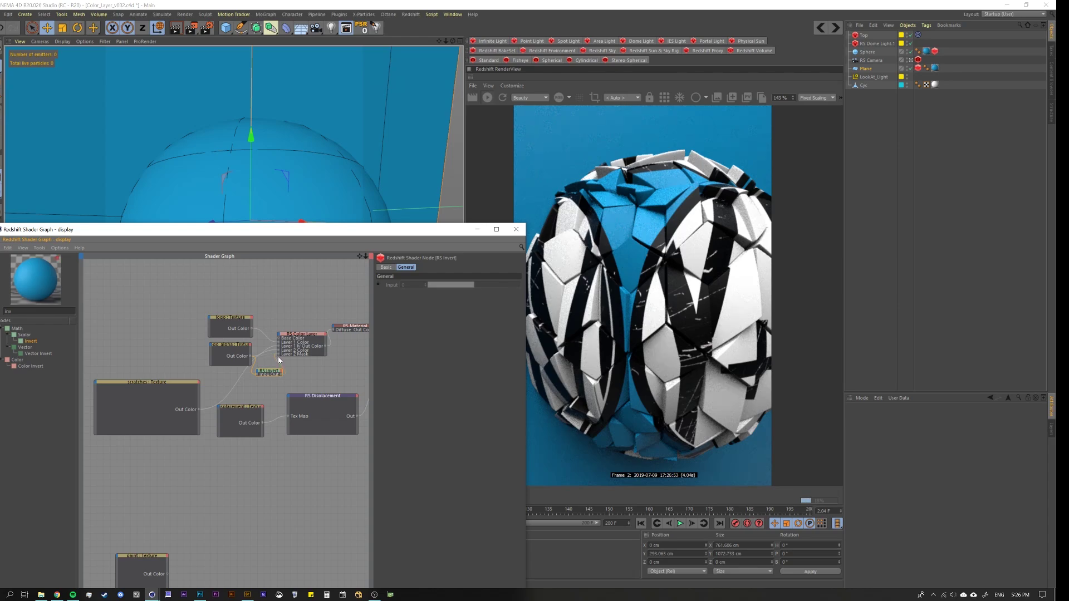
pyautogui.moveTo(279, 357); pyautogui.dragTo(279, 354)
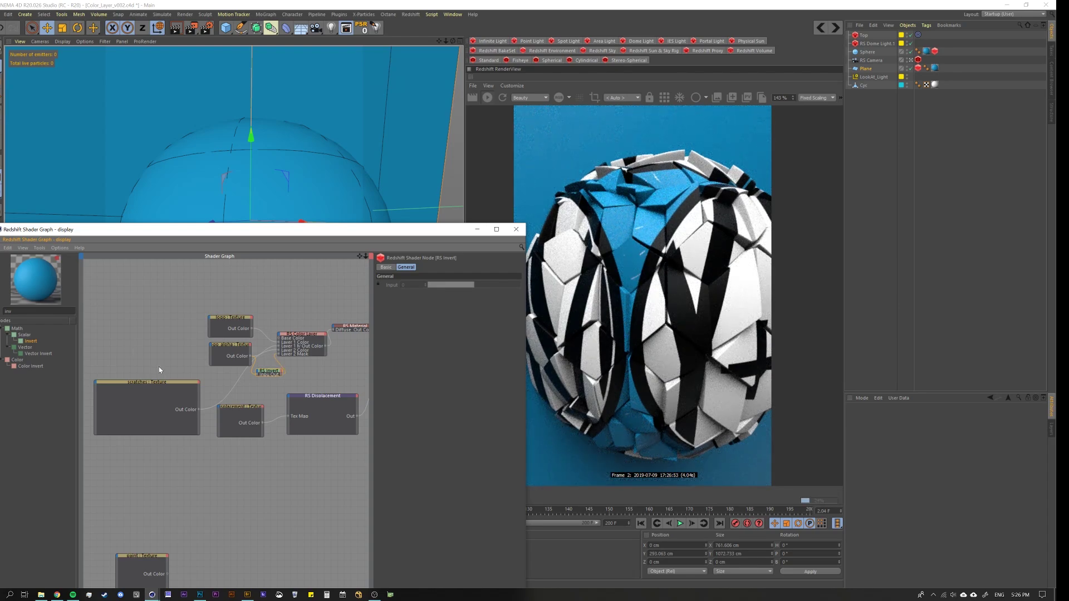
pyautogui.click(224, 347)
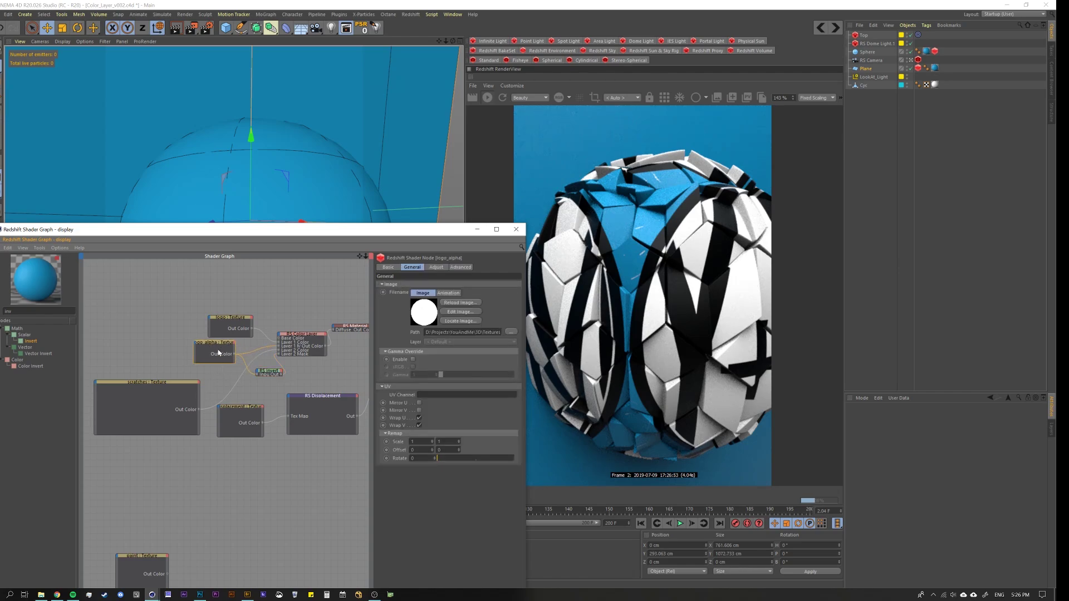
pyautogui.moveTo(218, 352); pyautogui.dragTo(210, 357)
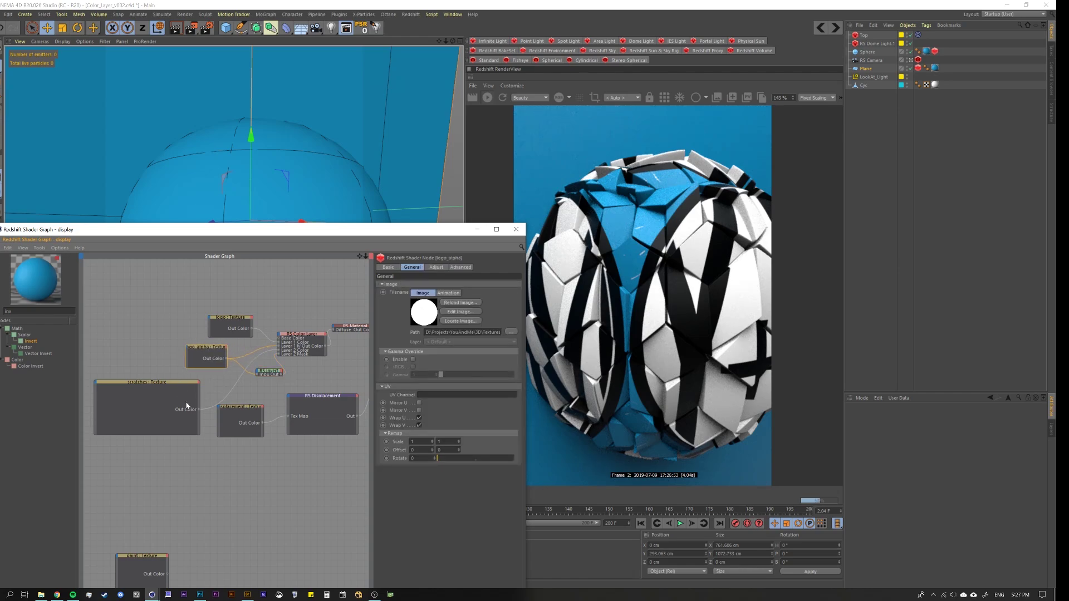
# Step: Move the paint texture node up near the graph, connect it to the Layer 3 Color input, and select the Color Layer node
pyautogui.moveTo(135, 558)
pyautogui.mouseDown()
pyautogui.moveTo(153, 451)
pyautogui.moveTo(286, 362)
pyautogui.moveTo(279, 338)
pyautogui.mouseUp()
pyautogui.click(280, 336)
pyautogui.moveTo(313, 367)
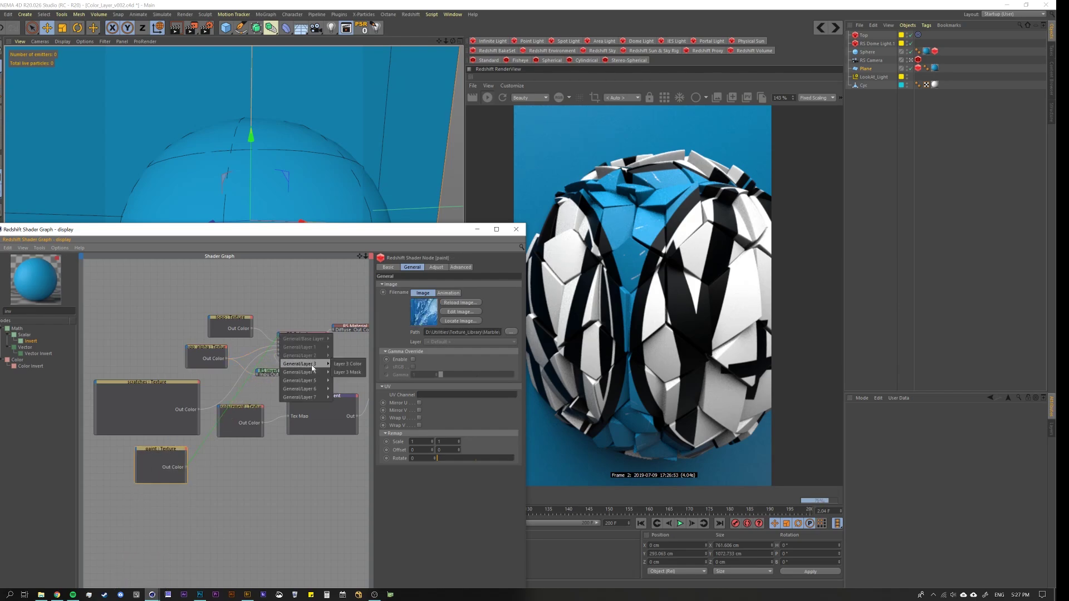
pyautogui.click(341, 365)
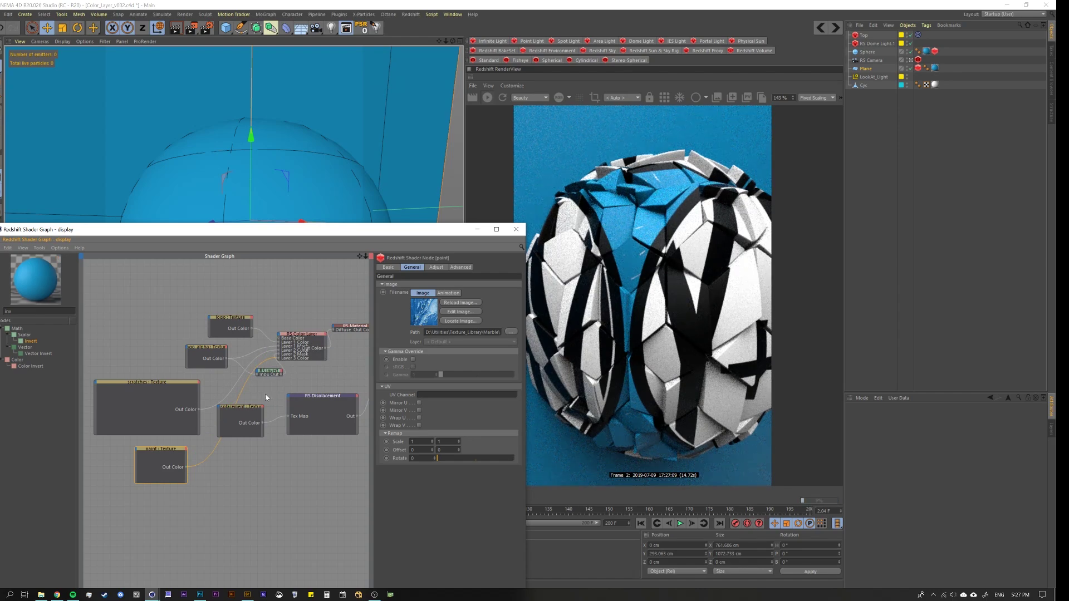
pyautogui.click(317, 345)
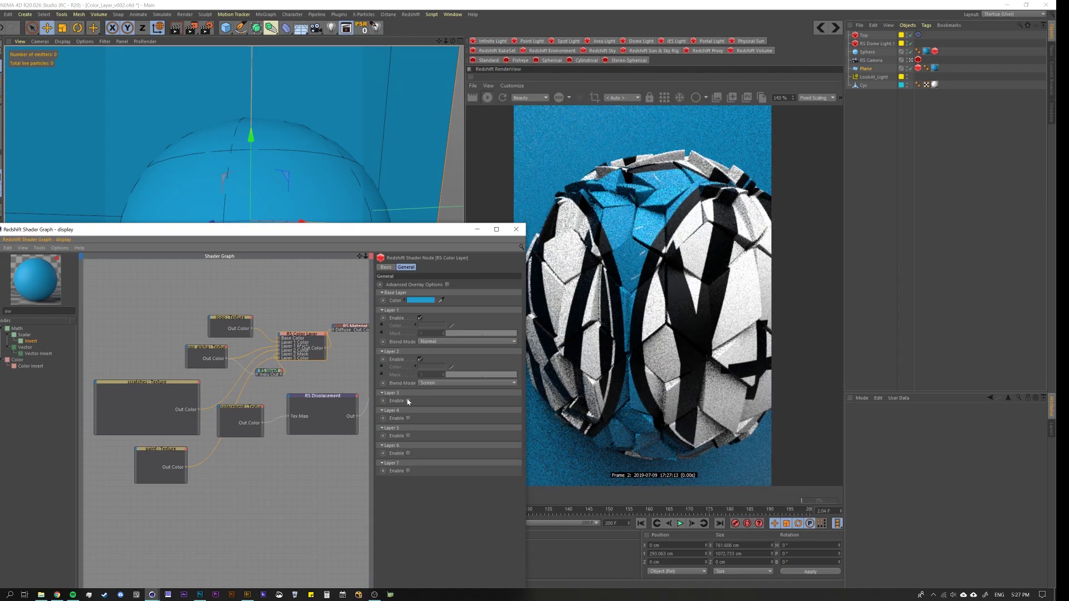
# Step: Enable Layer 3 in the Color Layer node, try the Softlight blend mode on it, and settle on Lighten
pyautogui.click(419, 401)
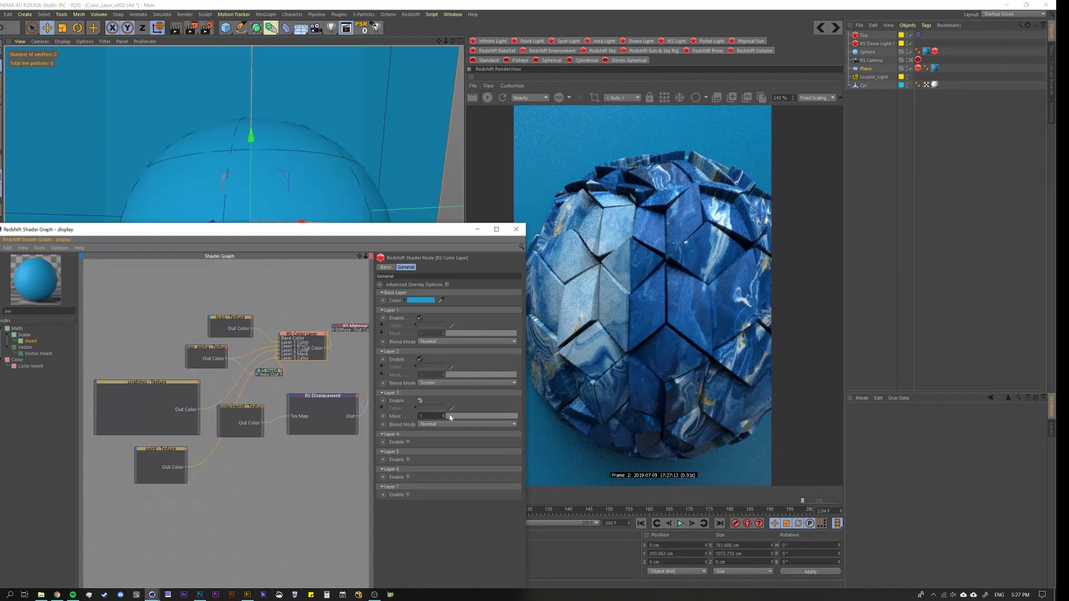
pyautogui.click(448, 424)
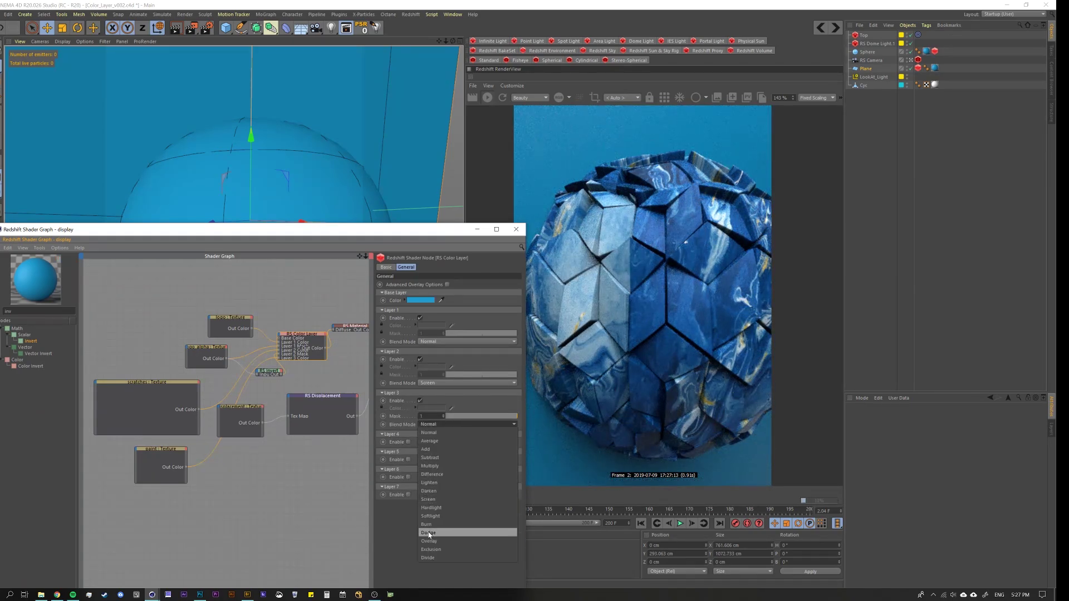
pyautogui.click(445, 516)
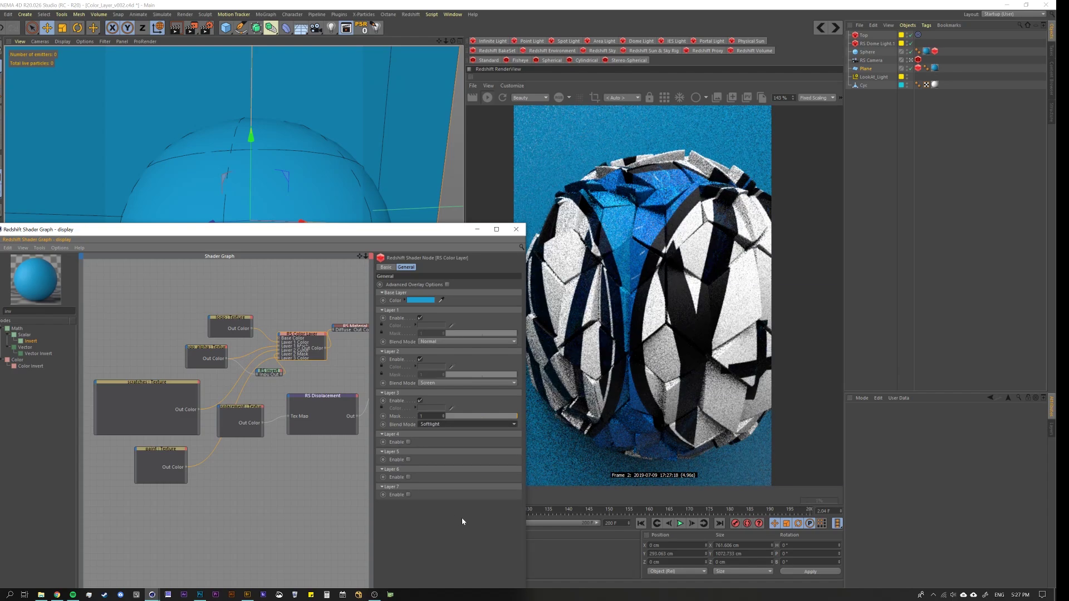
pyautogui.click(460, 425)
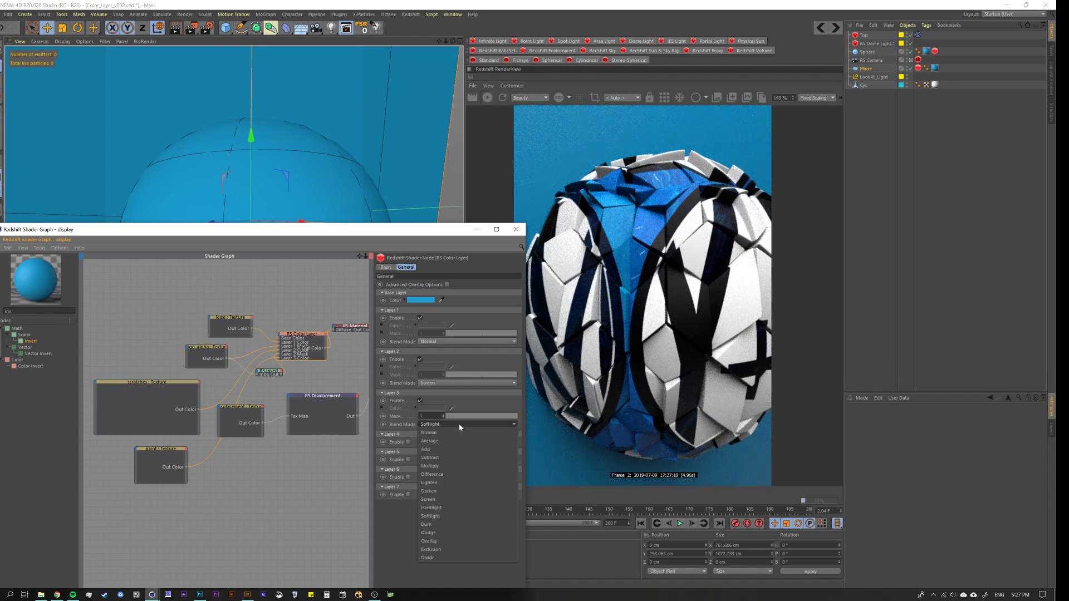
pyautogui.click(473, 488)
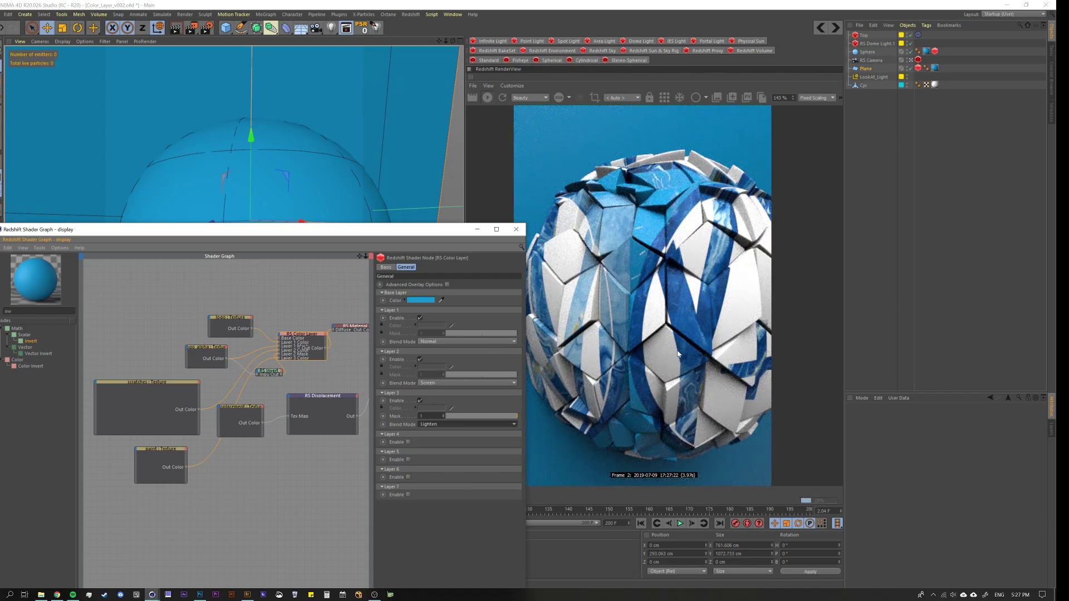
# Step: Move the displacement texture node down clear of the wires and connect the logo alpha texture to the Layer 3 Mask input
pyautogui.click(150, 454)
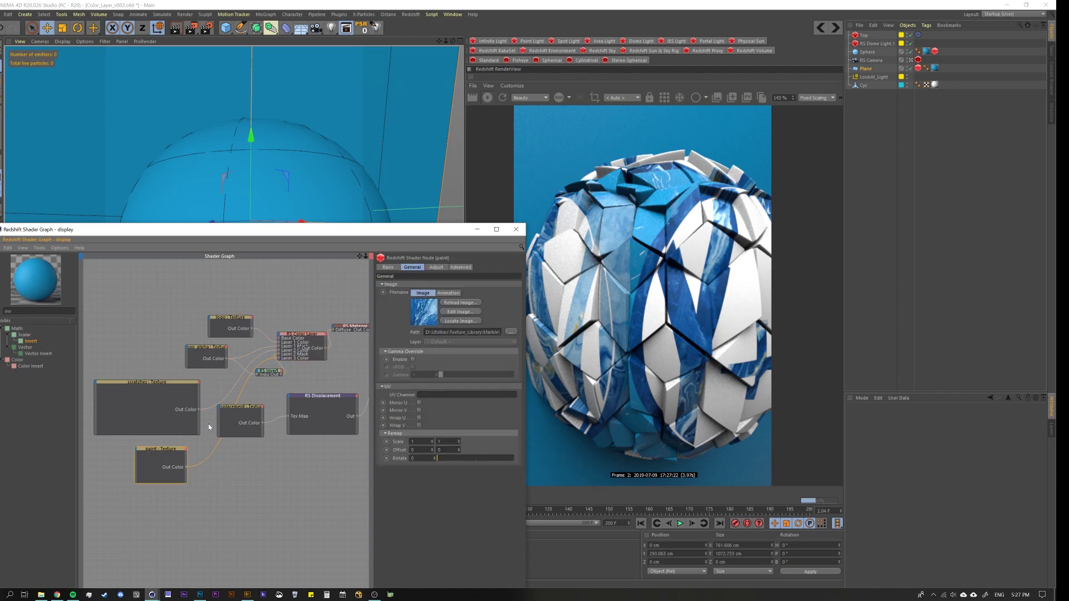
pyautogui.click(250, 411)
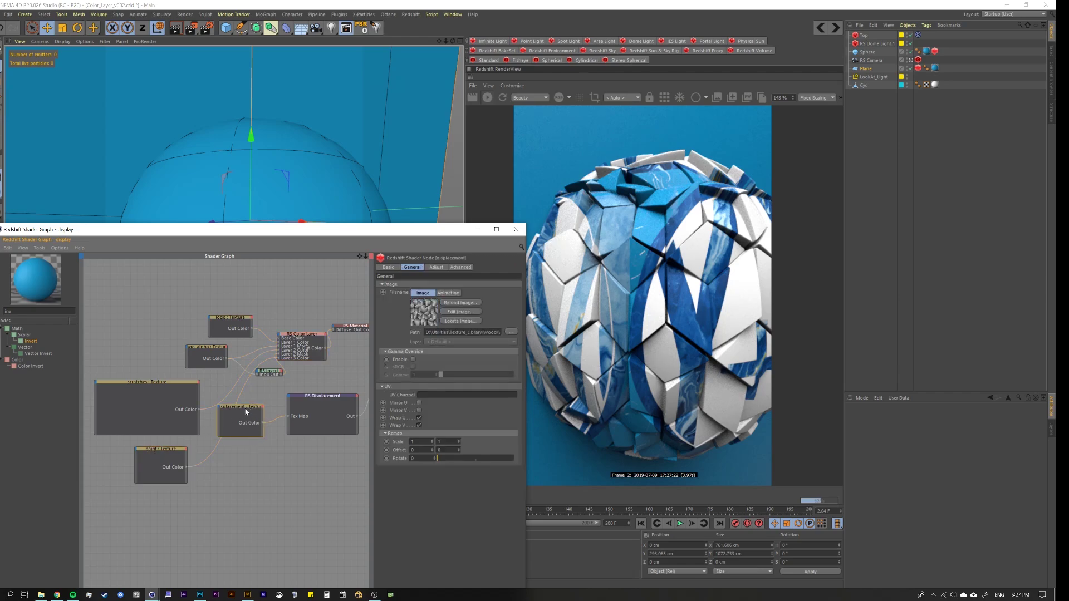
pyautogui.moveTo(248, 413); pyautogui.dragTo(269, 462)
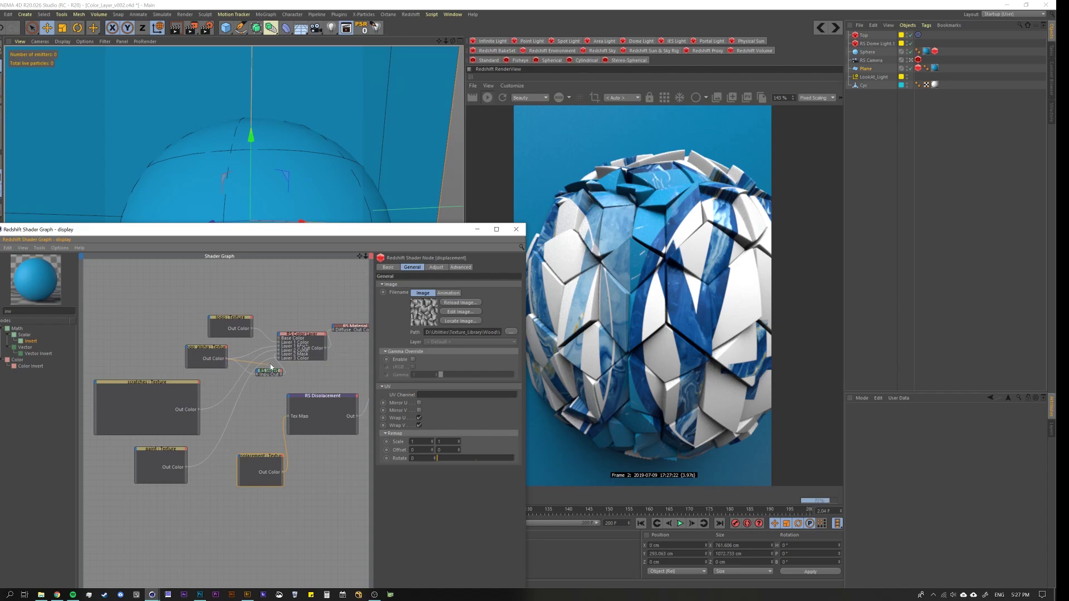
pyautogui.moveTo(271, 367); pyautogui.dragTo(282, 339)
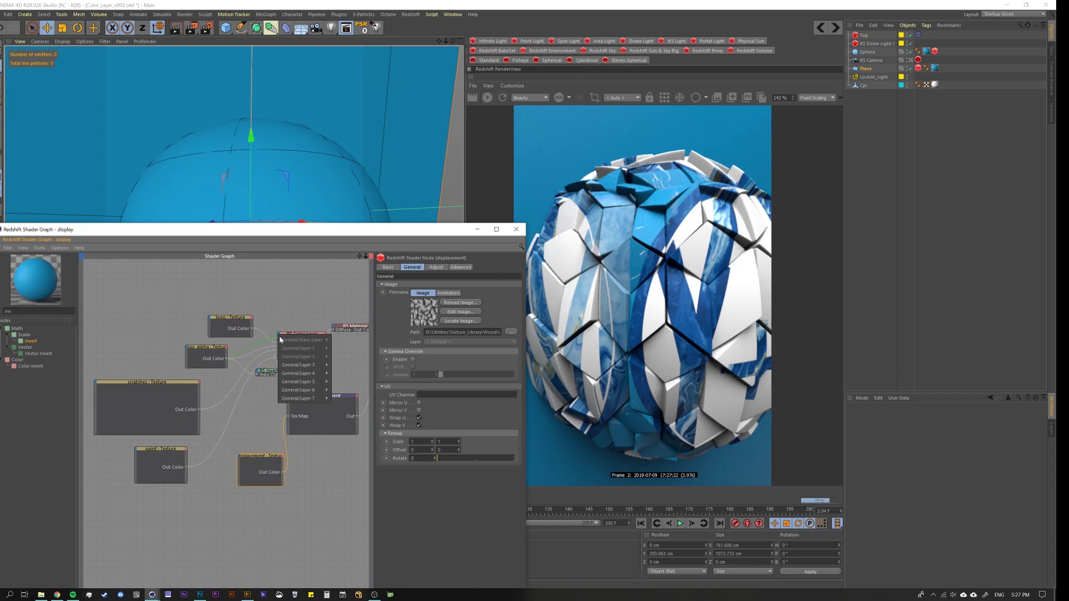
pyautogui.click(345, 373)
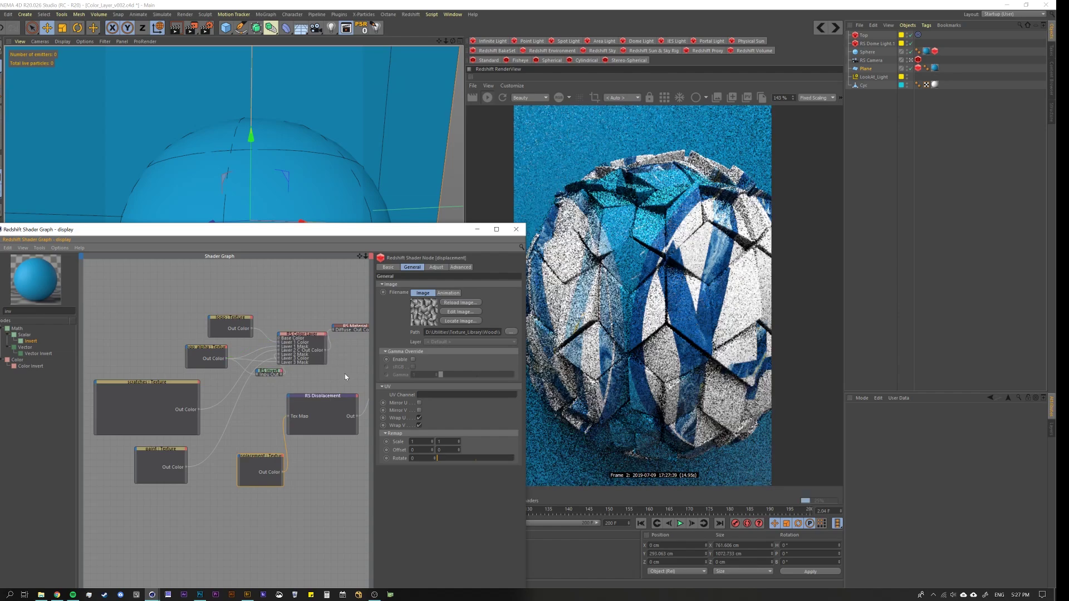
# Step: Uncover the viewport to examine the layered material on the sphere from another angle and from farther away, and raise the Shader Graph window again
pyautogui.moveTo(341, 230); pyautogui.dragTo(323, 328)
pyautogui.scroll(2, 266, 235)
pyautogui.keyDown('alt'); pyautogui.moveTo(225, 251); pyautogui.dragTo(234, 257); pyautogui.keyUp('alt')
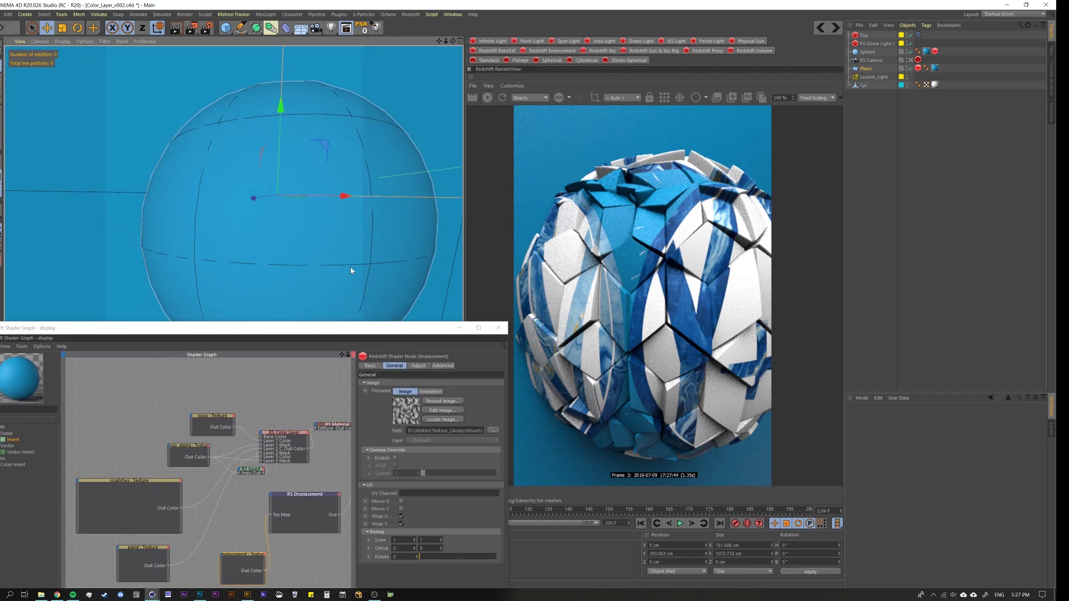
pyautogui.keyDown('alt'); pyautogui.moveTo(341, 257); pyautogui.dragTo(274, 253); pyautogui.keyUp('alt')
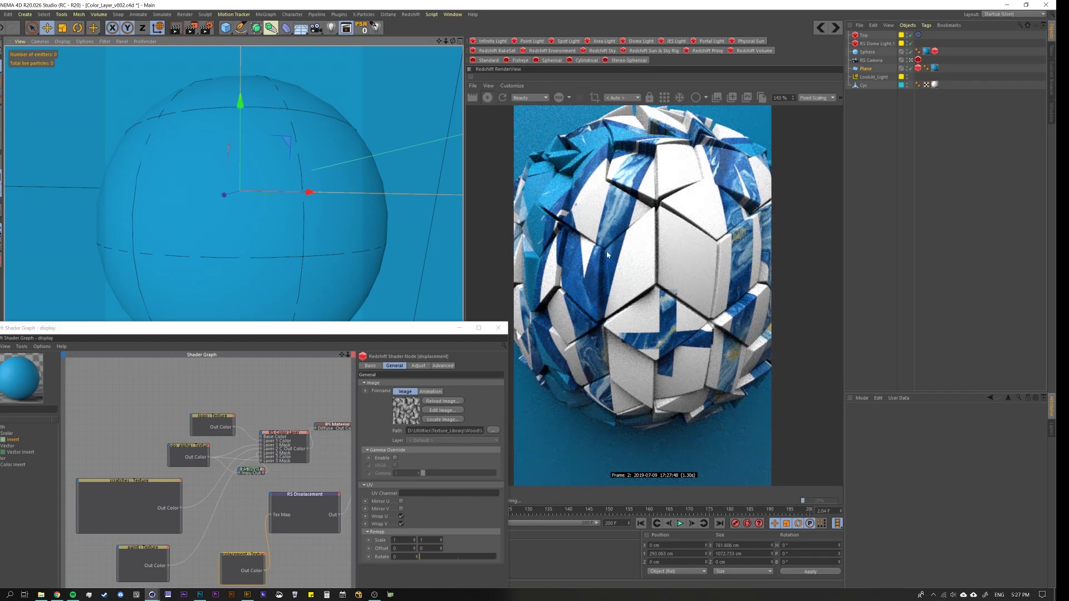
pyautogui.scroll(-5, 243, 202)
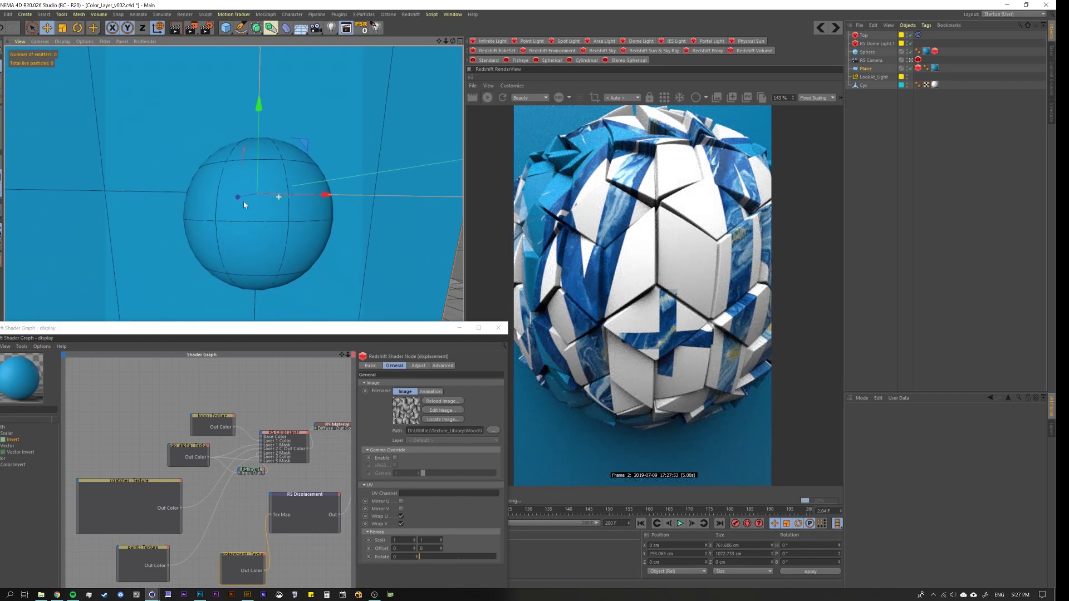
pyautogui.moveTo(209, 262)
pyautogui.keyDown('alt'); pyautogui.mouseDown()
pyautogui.moveTo(203, 269)
pyautogui.moveTo(209, 249)
pyautogui.moveTo(194, 241)
pyautogui.moveTo(203, 246)
pyautogui.mouseUp(); pyautogui.keyUp('alt')
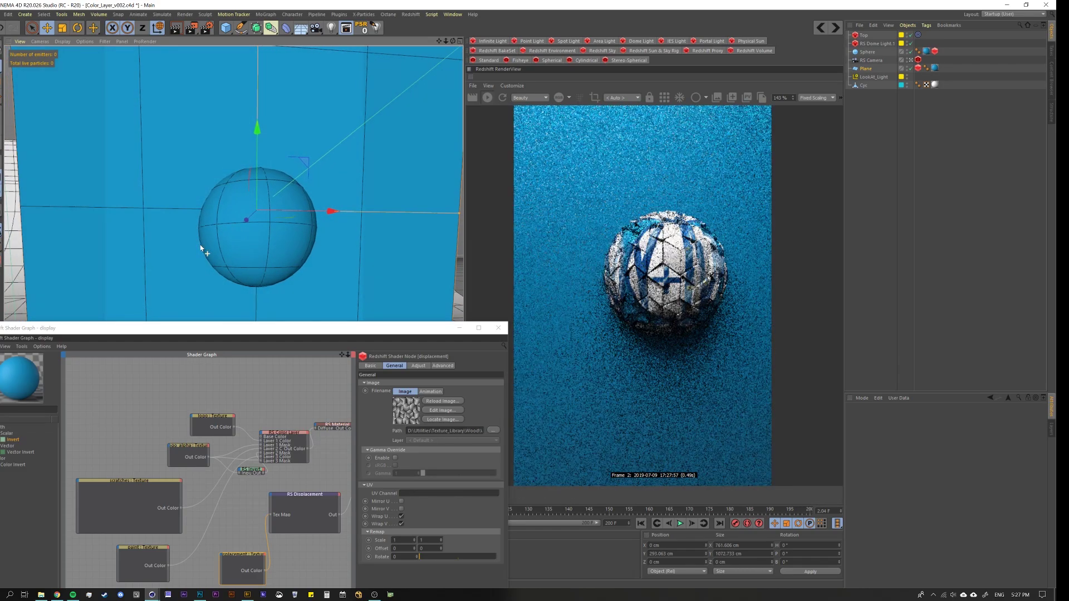
pyautogui.moveTo(271, 338); pyautogui.dragTo(268, 295)
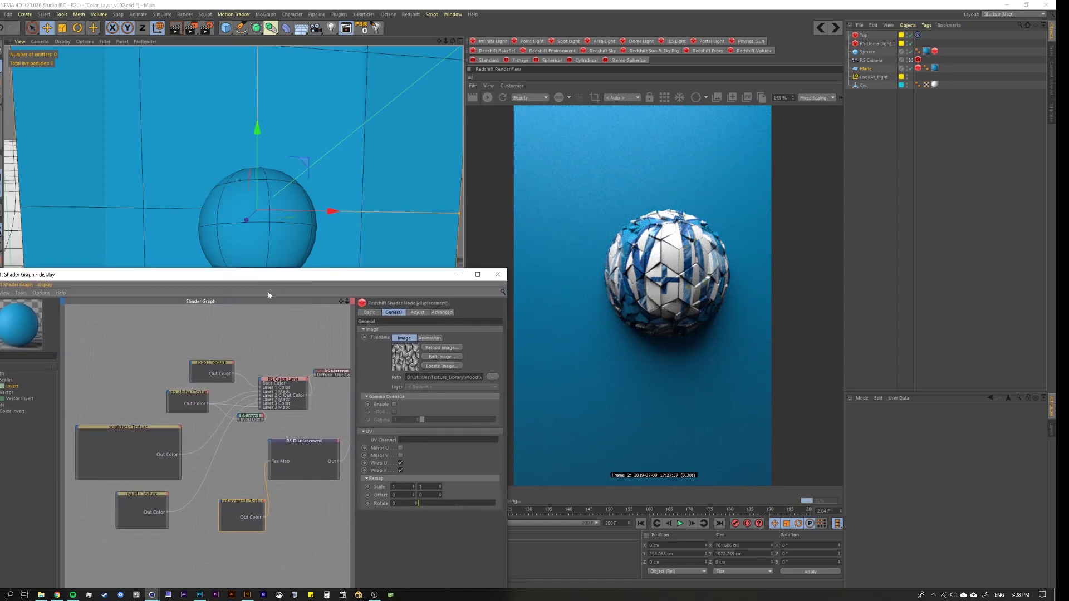